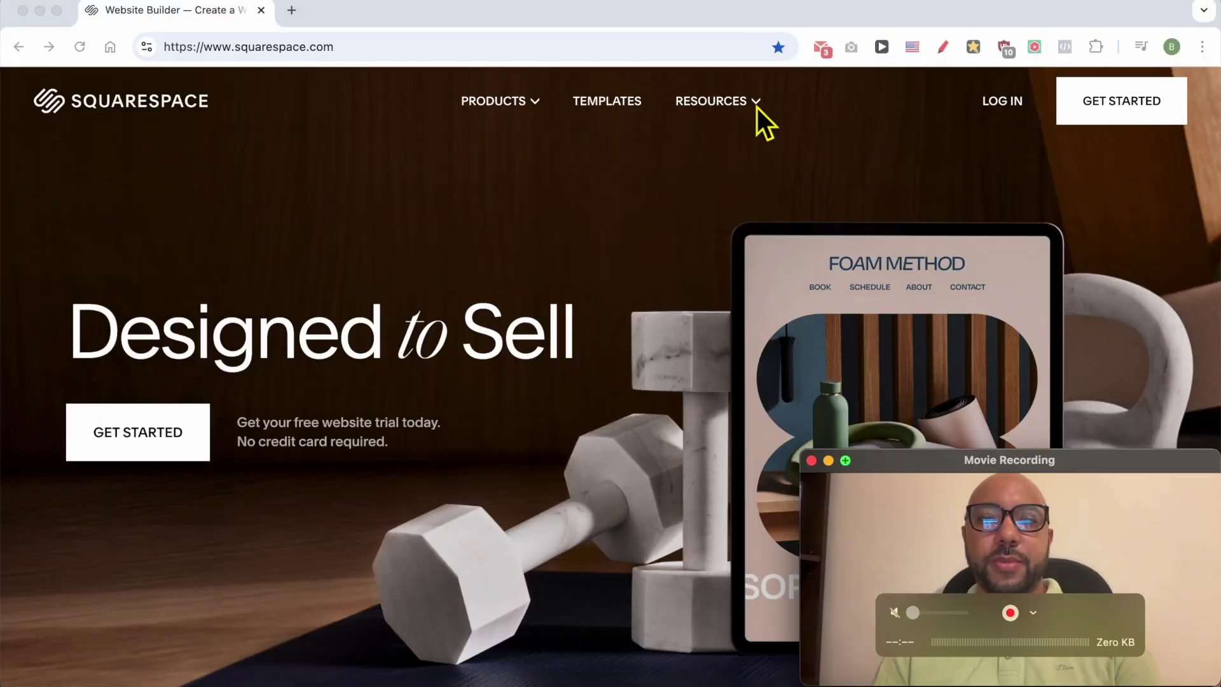
Log in to Squarespace with the account e-mail and password and scroll the site dashboard
click(238, 228)
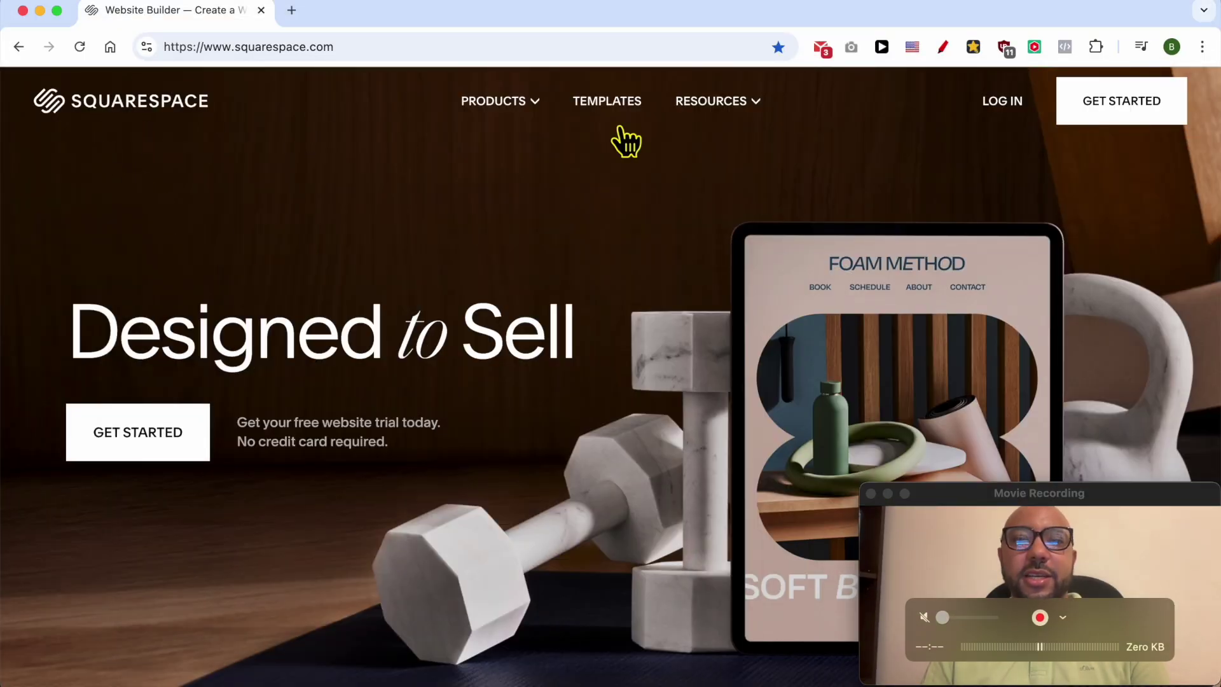
click(1016, 101)
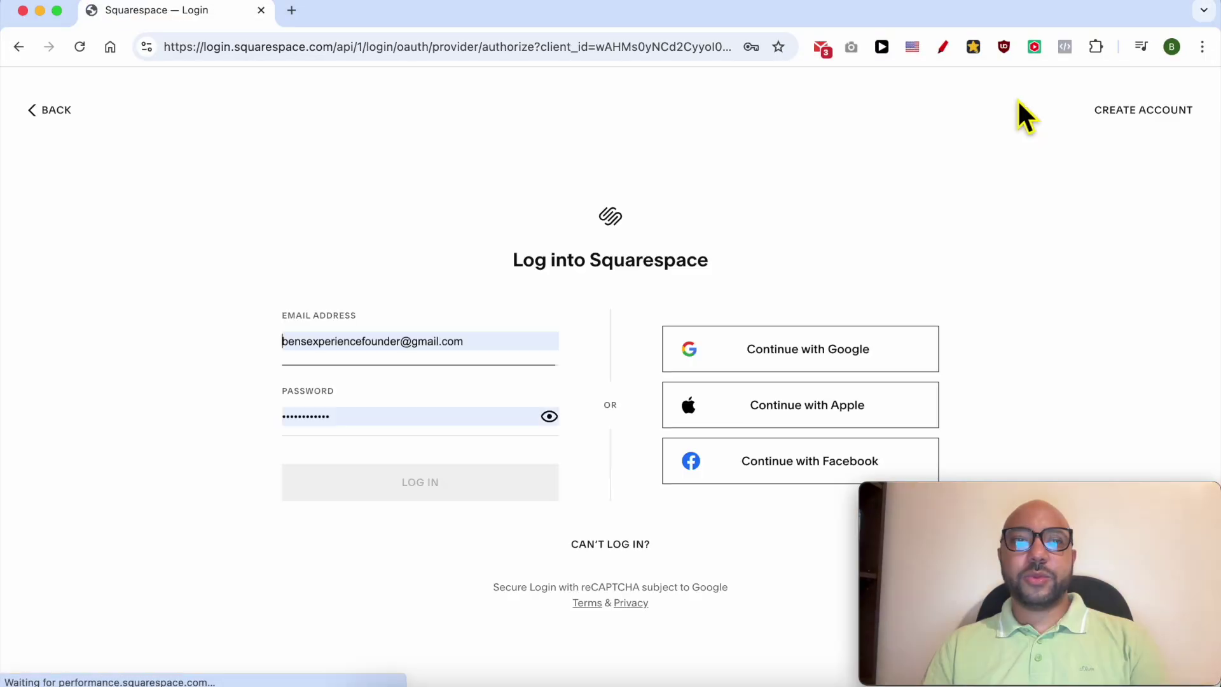
click(373, 488)
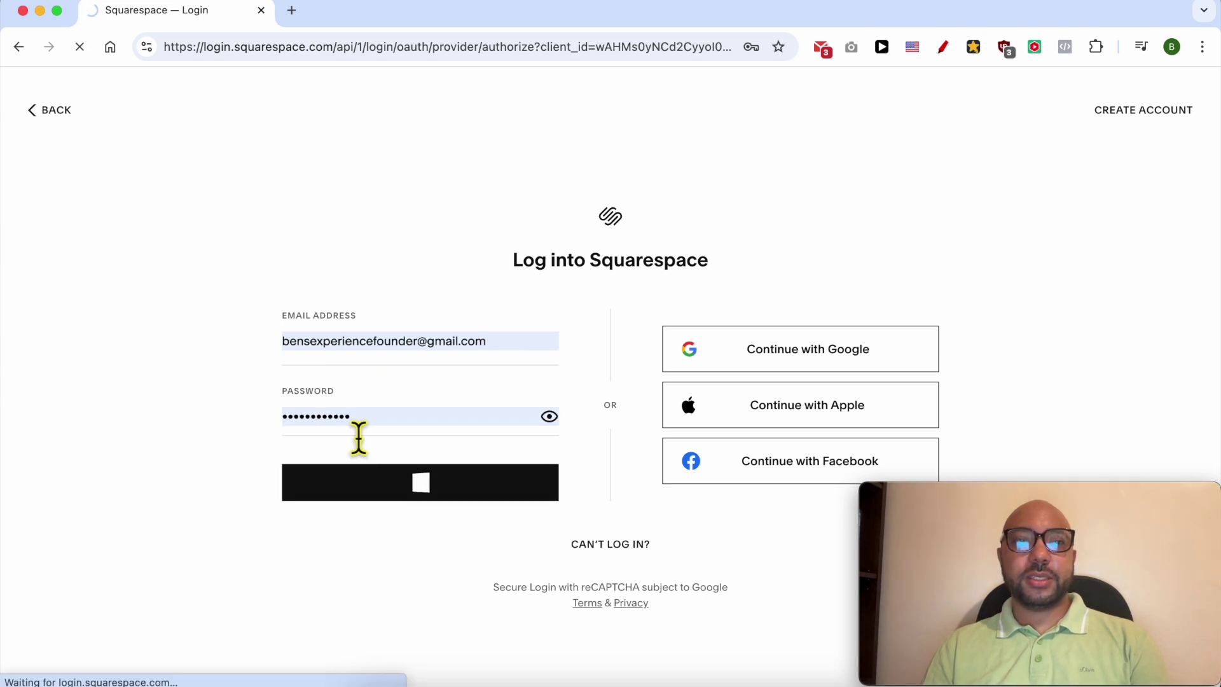
scroll(456, 482, down, 3)
Scroll the dashboard down to the Pine Retaurant site and open its Website editor
scroll(456, 482, up, 3)
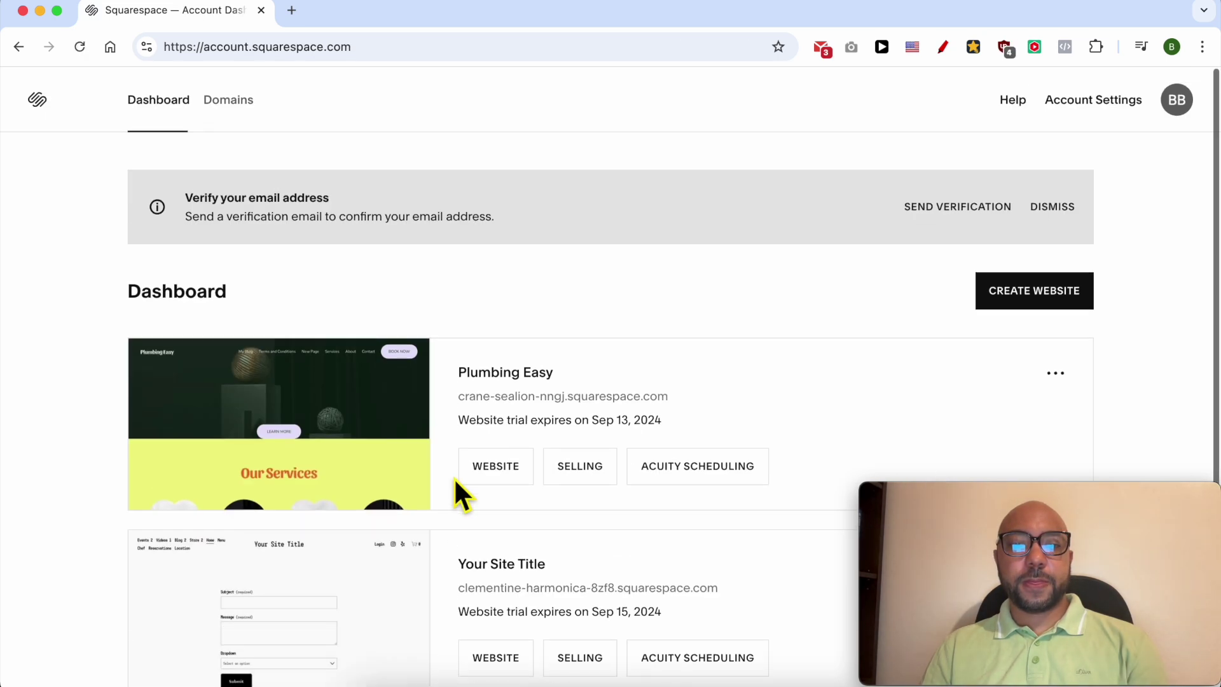
scroll(467, 554, down, 2)
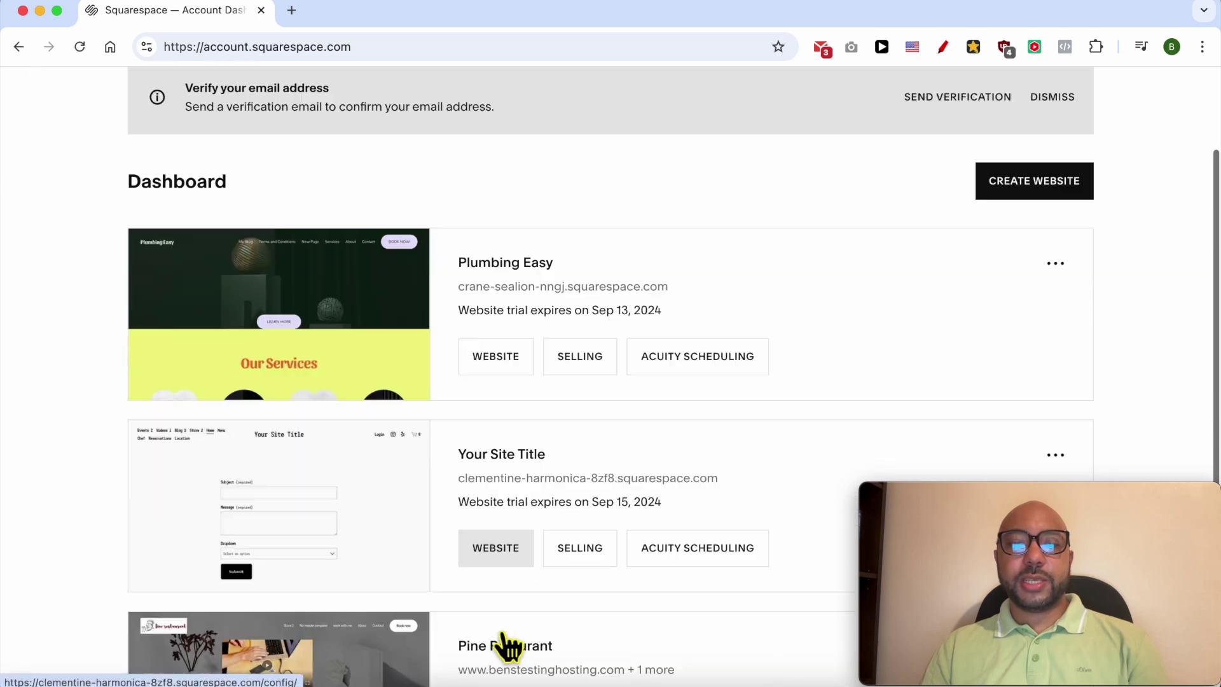
scroll(506, 643, down, 2)
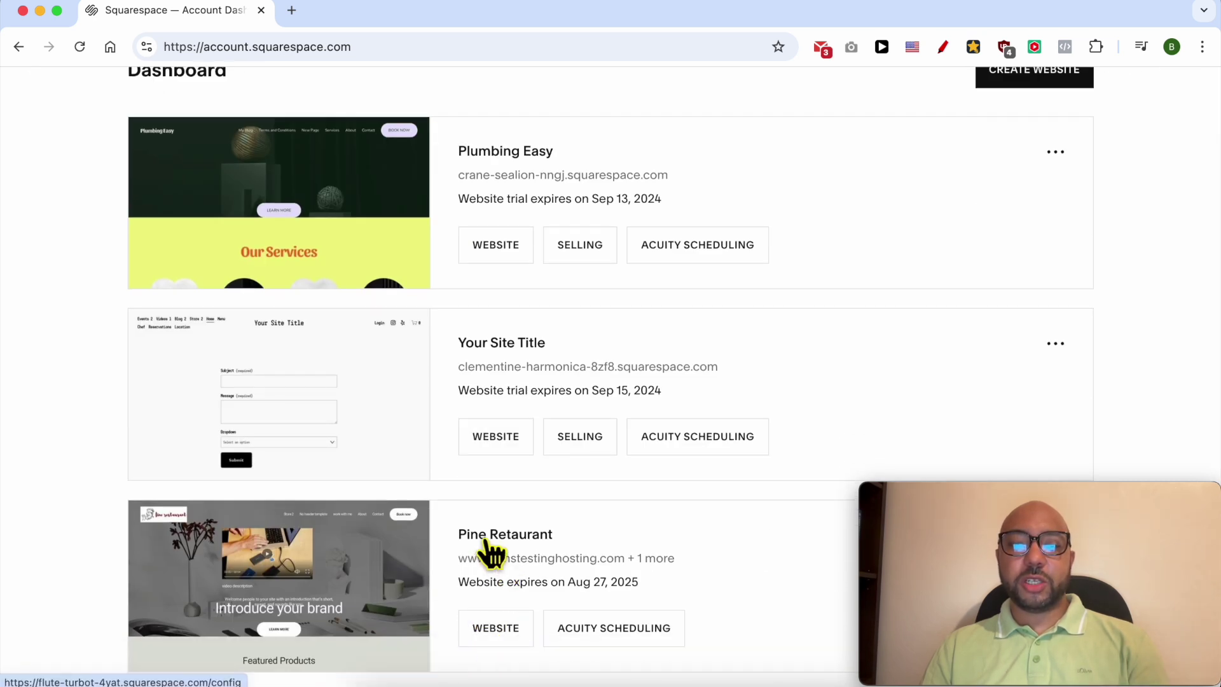
click(499, 631)
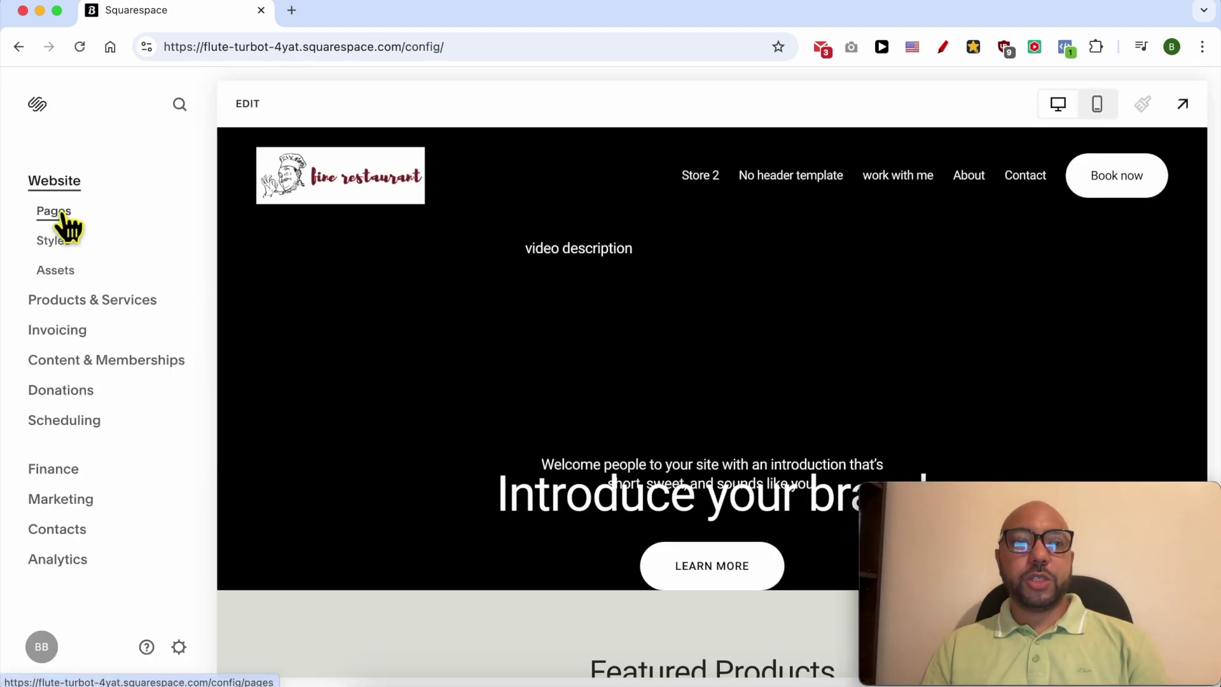
Select the Contact page under Main Navigation in Pages and switch it to edit mode
click(54, 212)
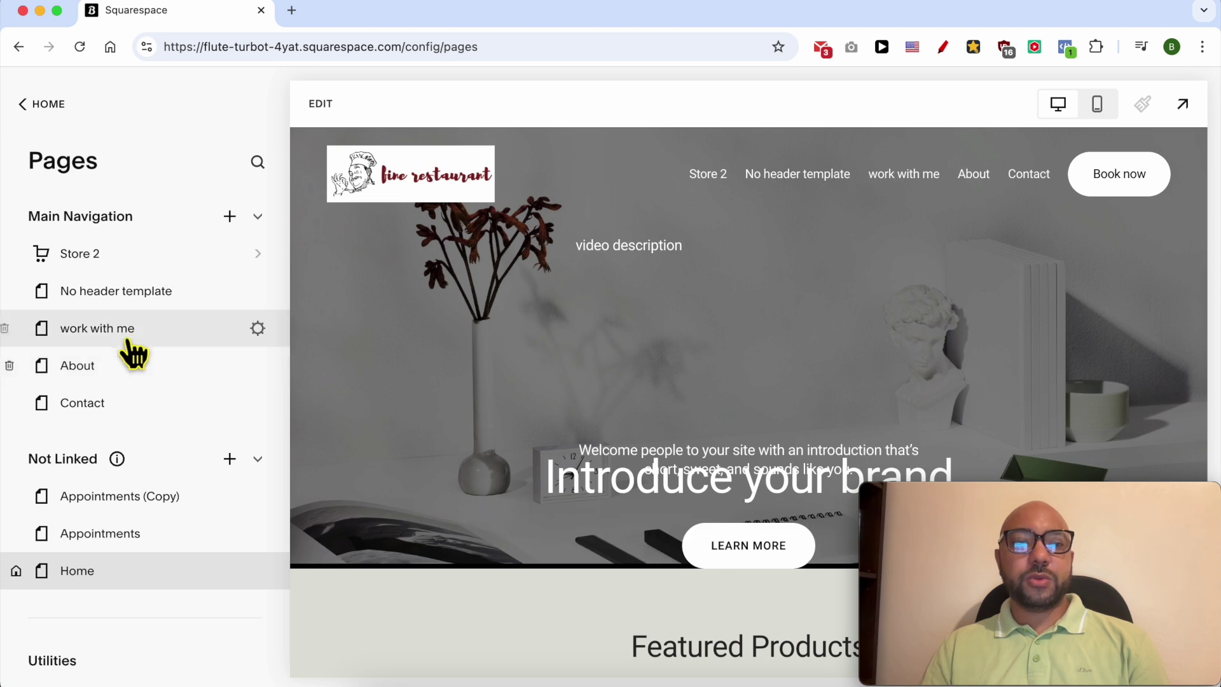
click(116, 400)
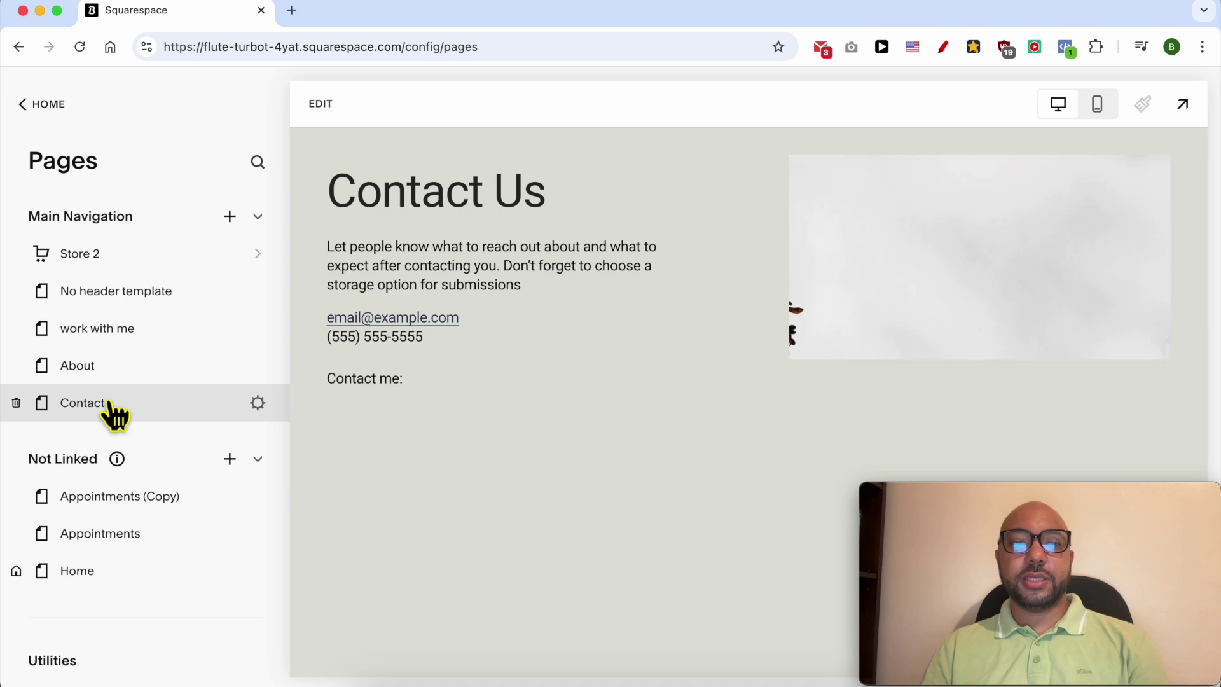
click(323, 109)
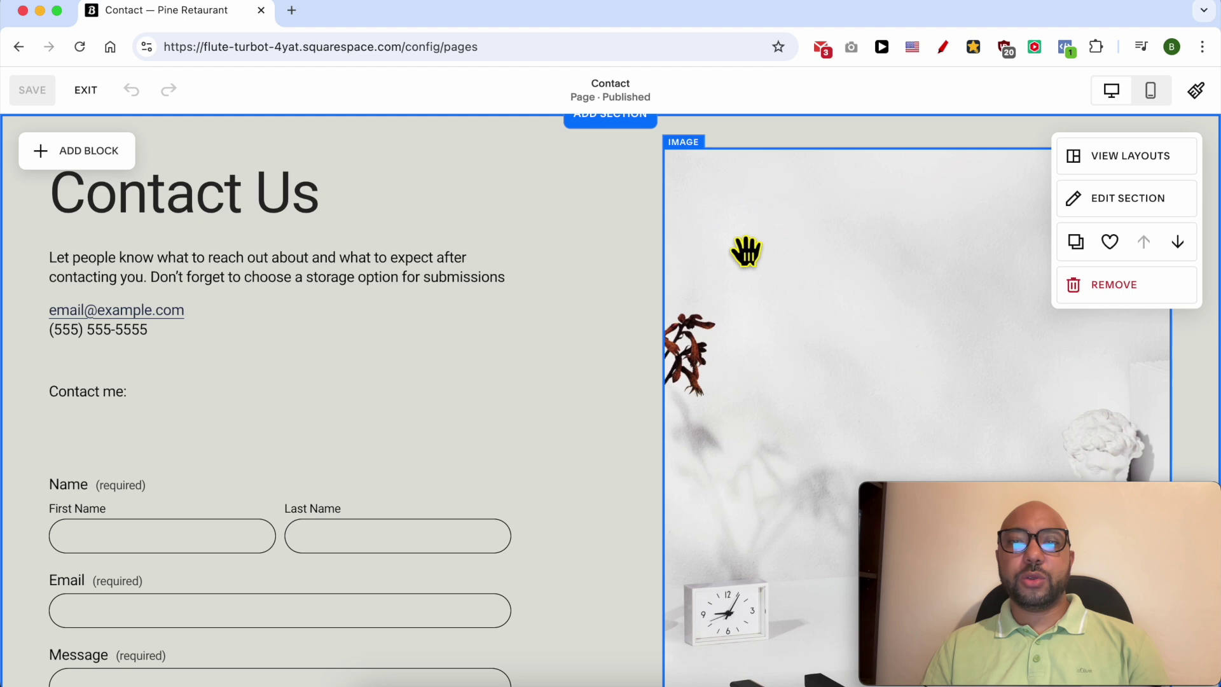
click(744, 261)
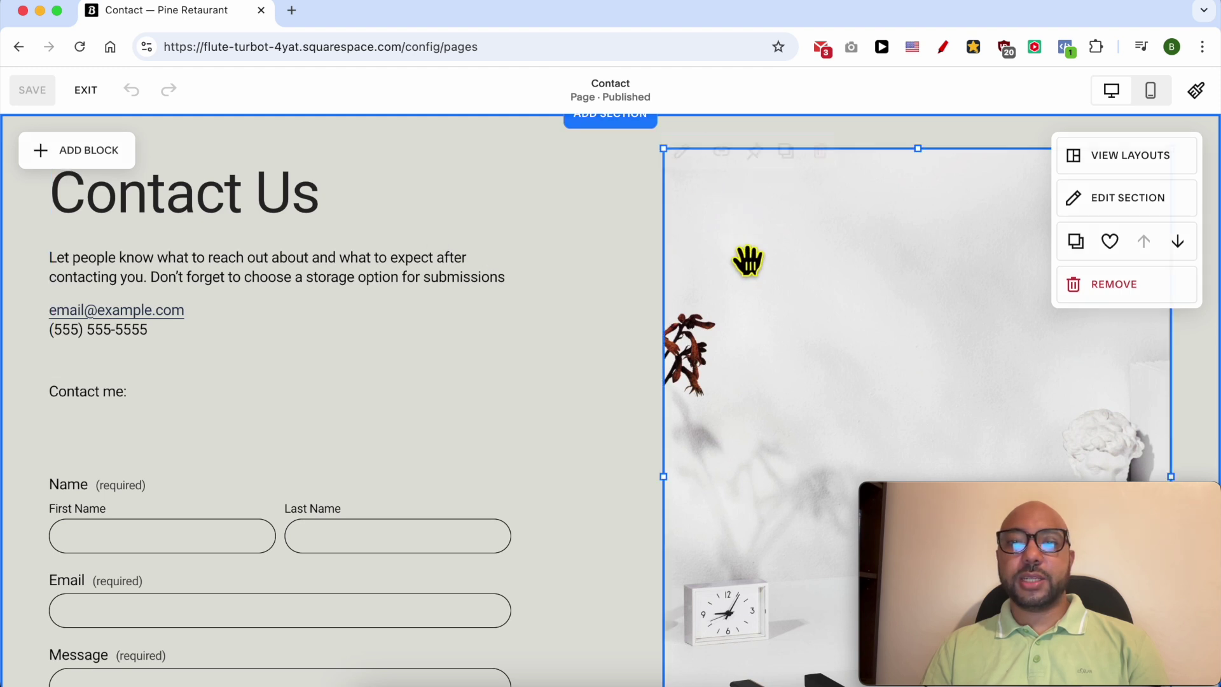
click(305, 198)
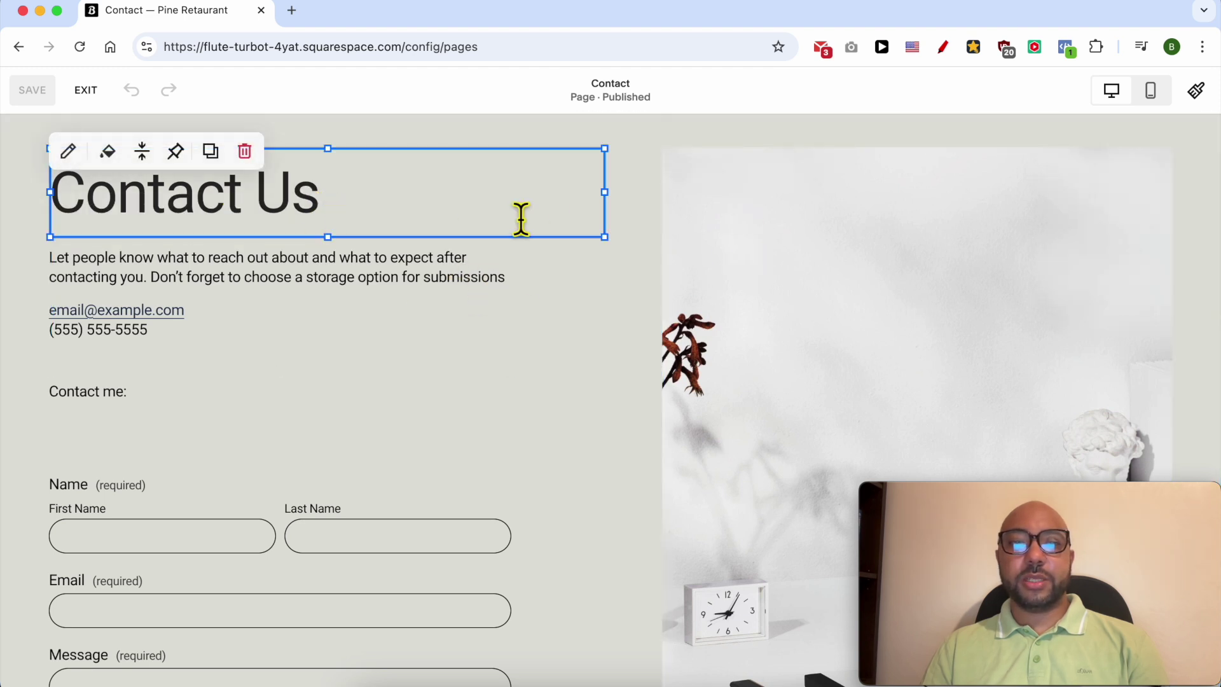
click(707, 203)
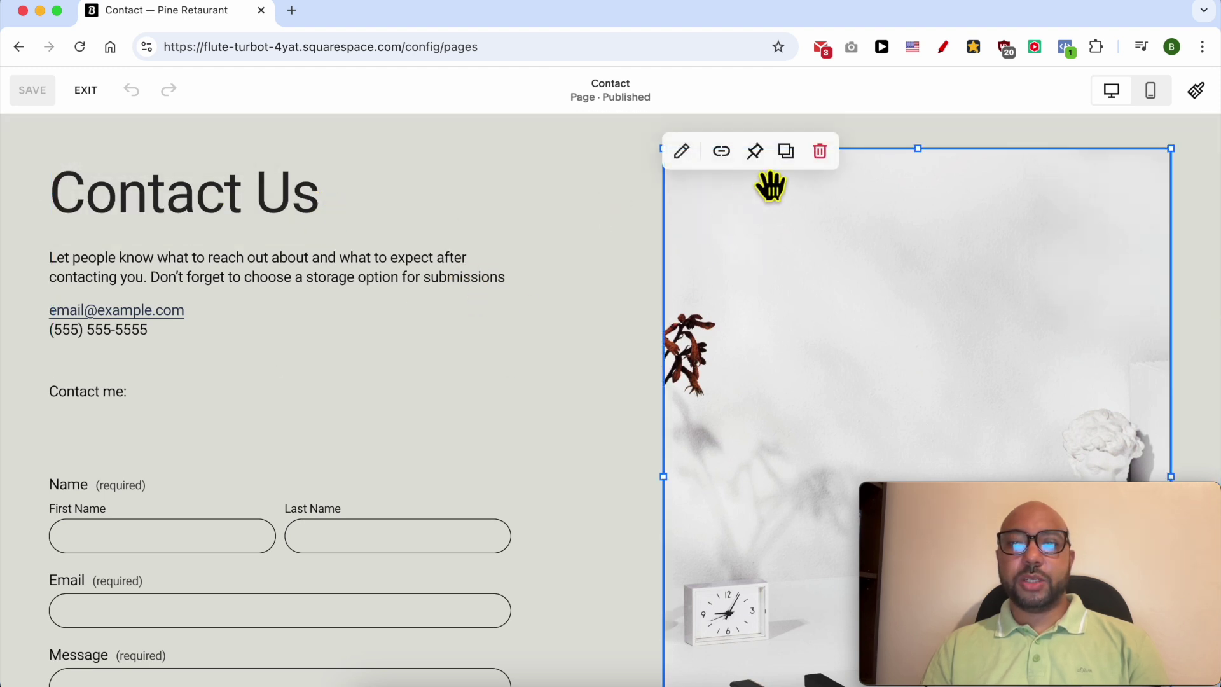
click(618, 419)
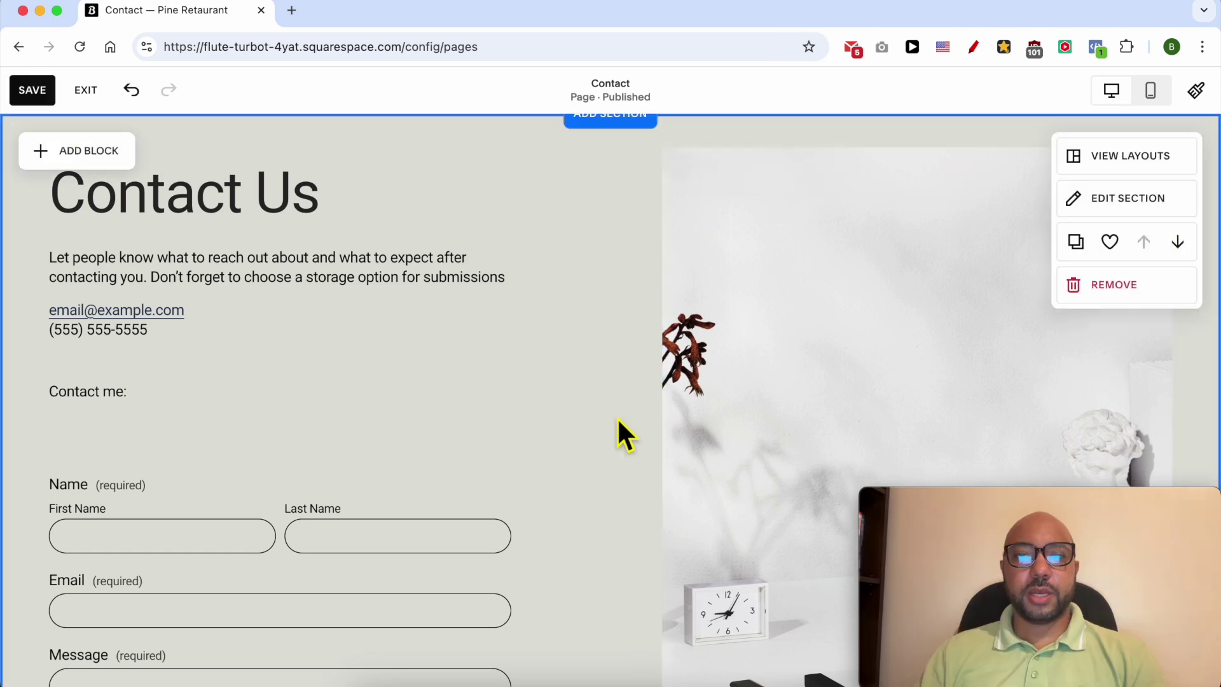
click(615, 121)
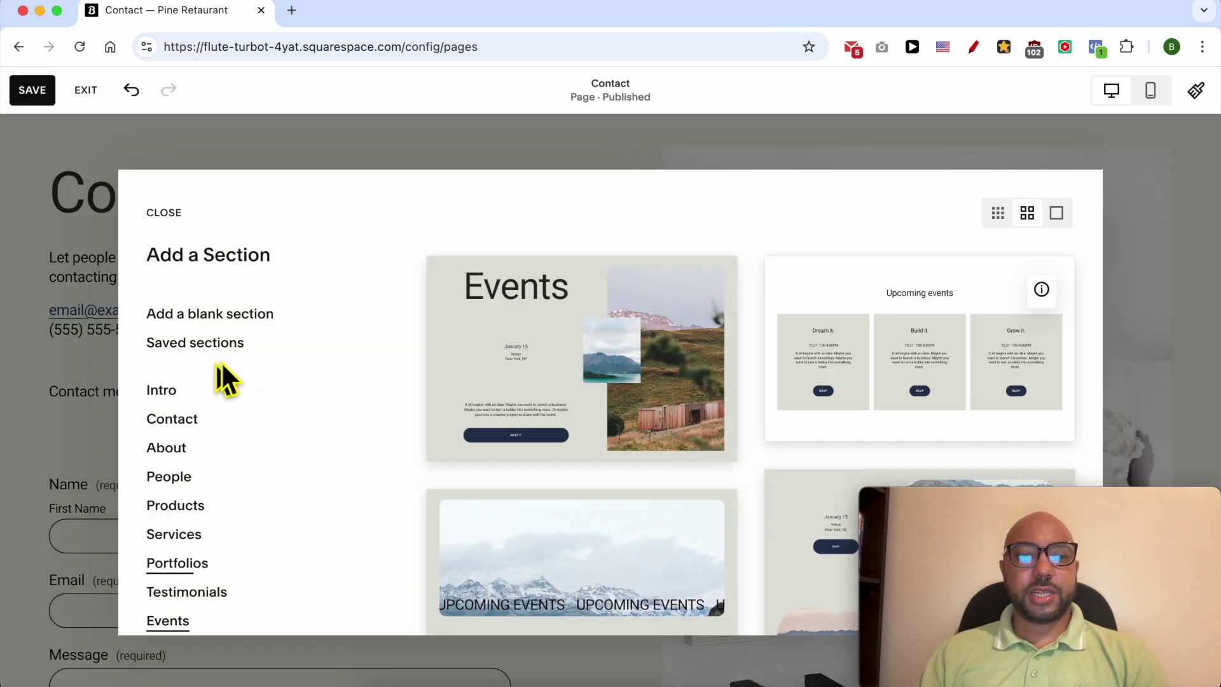
Insert a six-image Grid: Simple gallery section from the Images layouts at the top of the page
scroll(213, 540, down, 5)
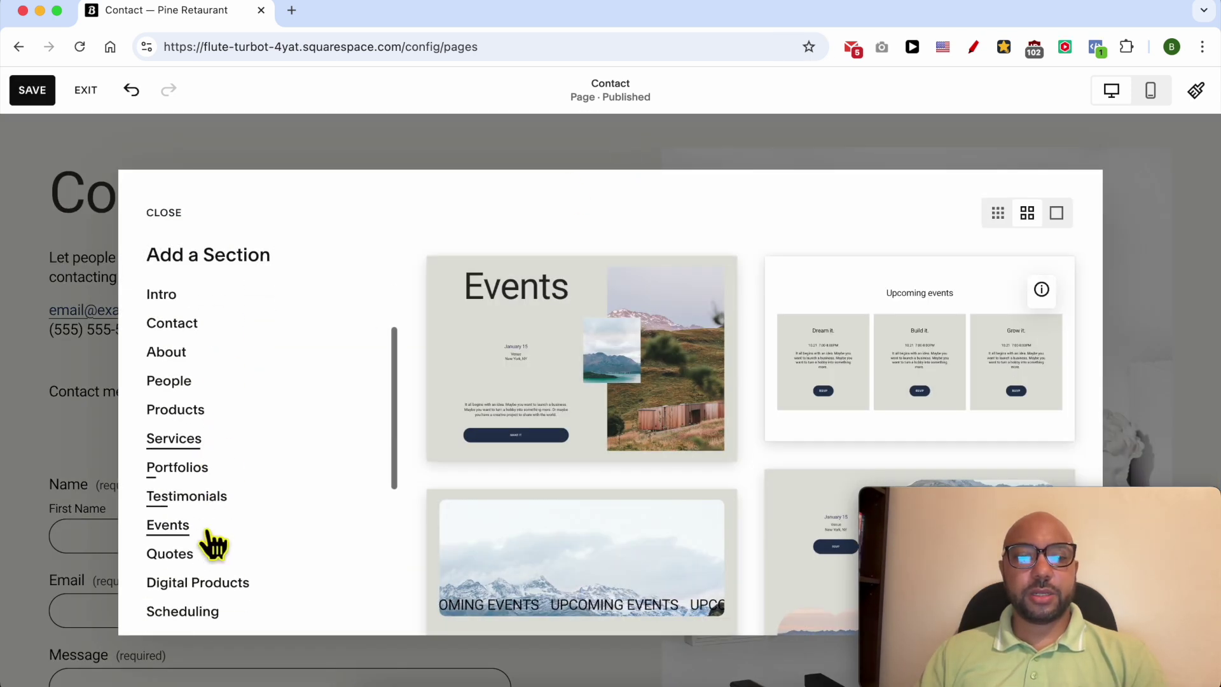
click(185, 512)
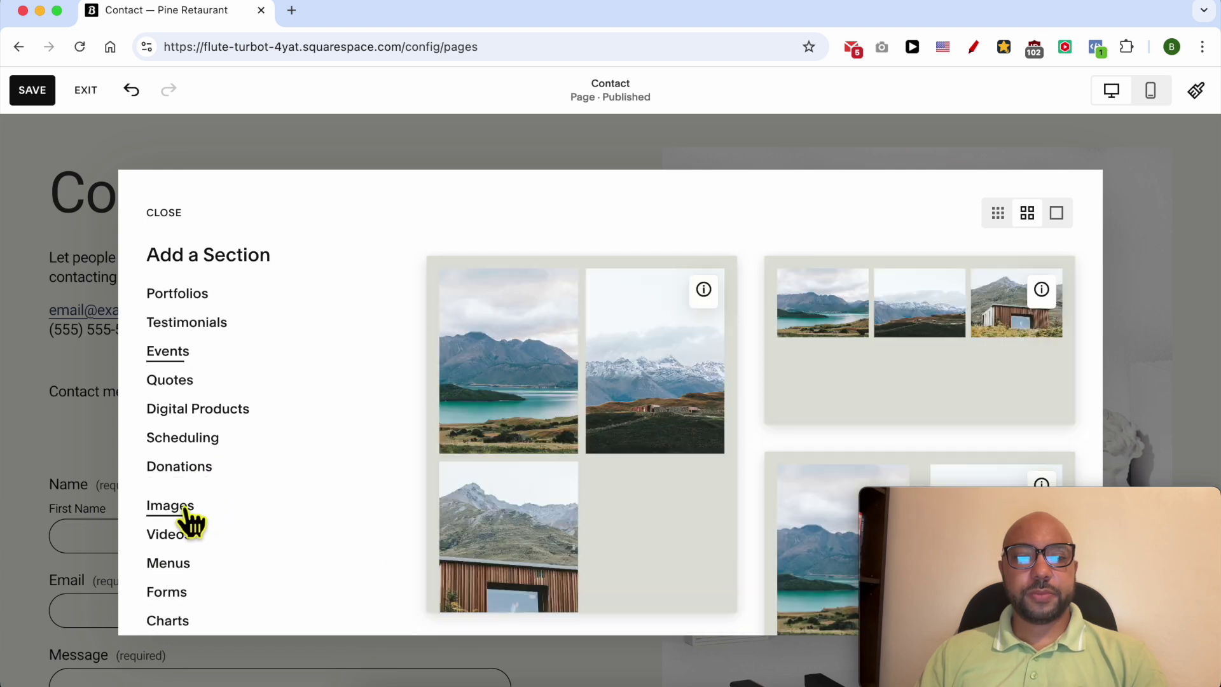
click(909, 327)
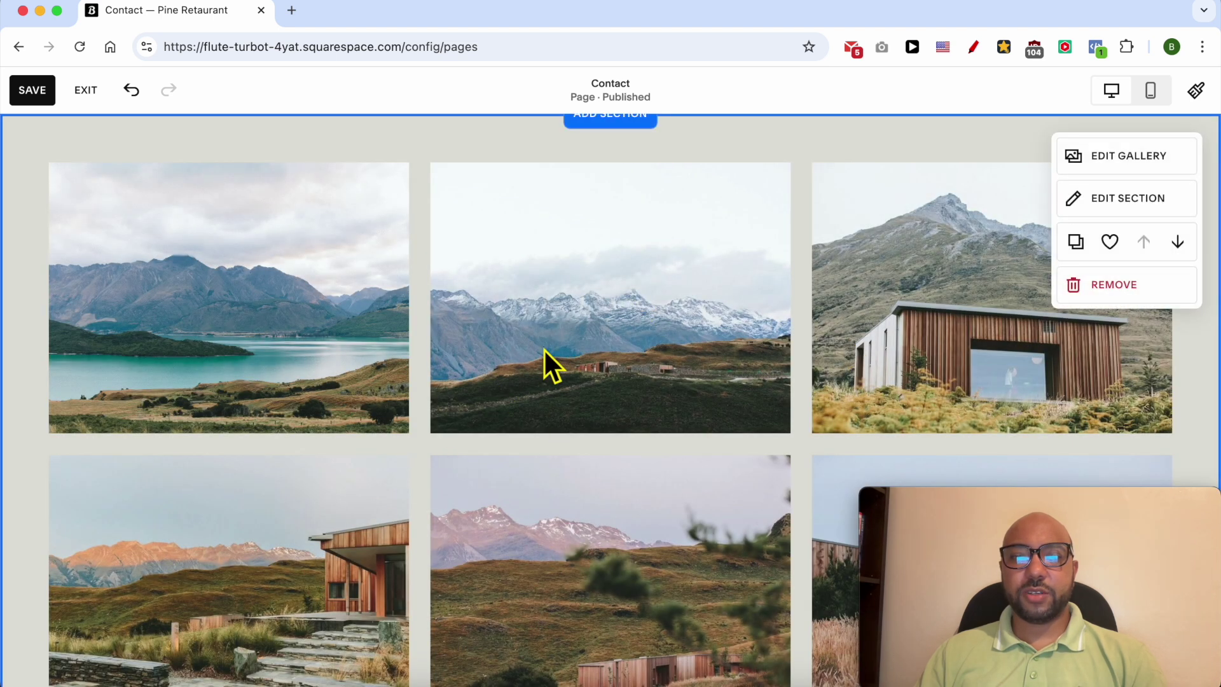
click(1107, 198)
Change the gallery type to Slideshow: Reel, trying Simple and Full first, and preview the reel
click(1043, 496)
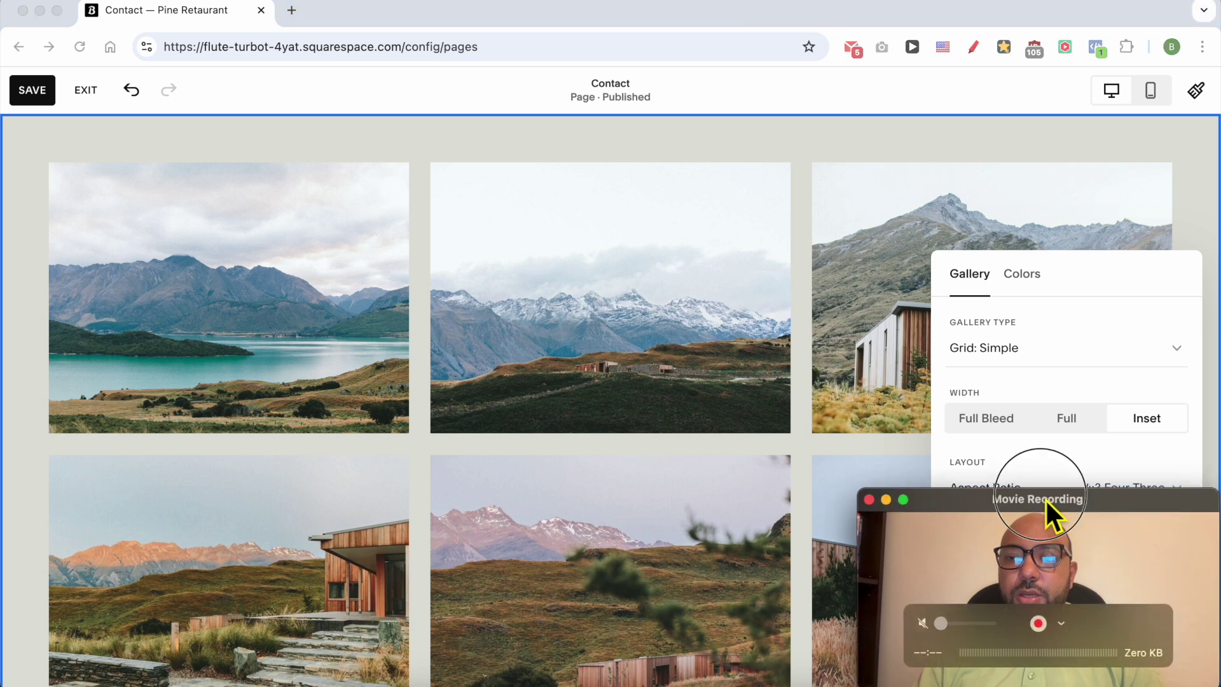
drag(1044, 498, 663, 499)
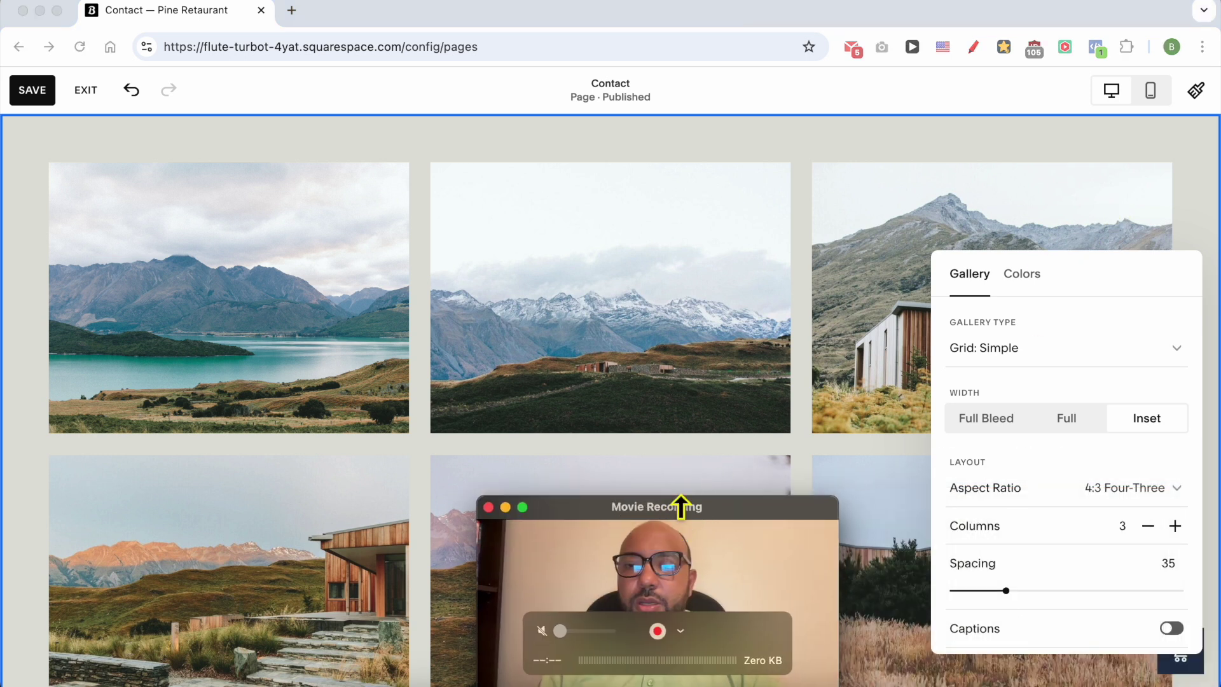
click(1025, 349)
click(1026, 351)
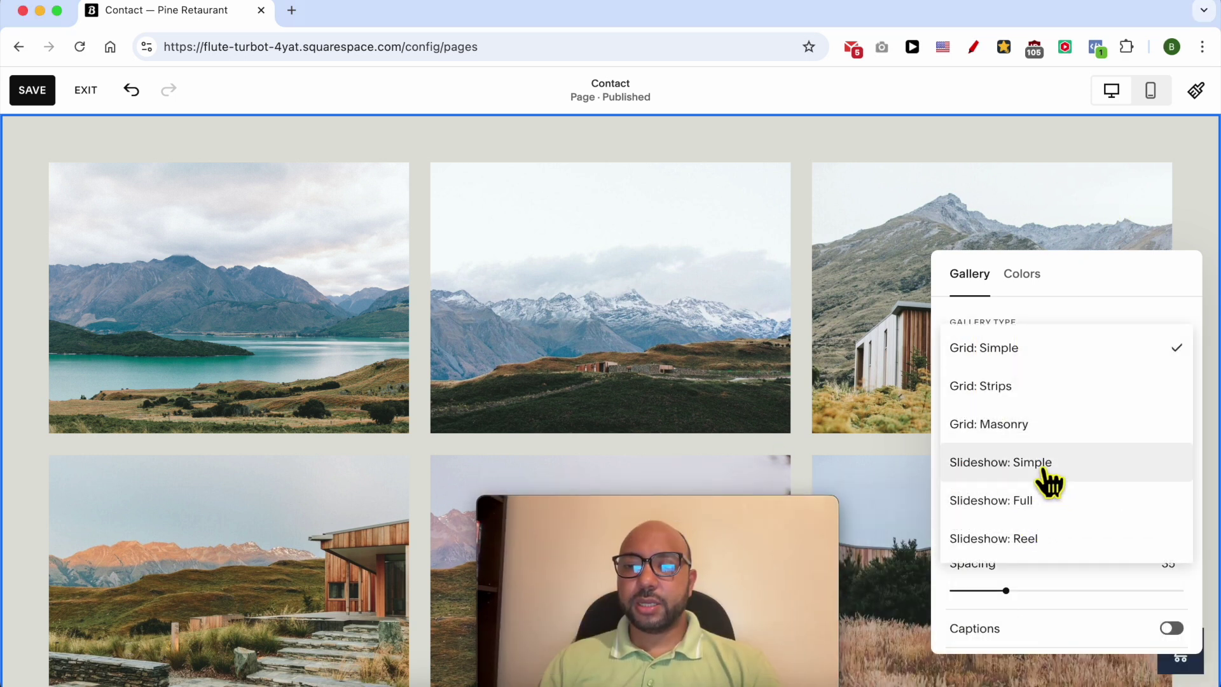
click(1043, 474)
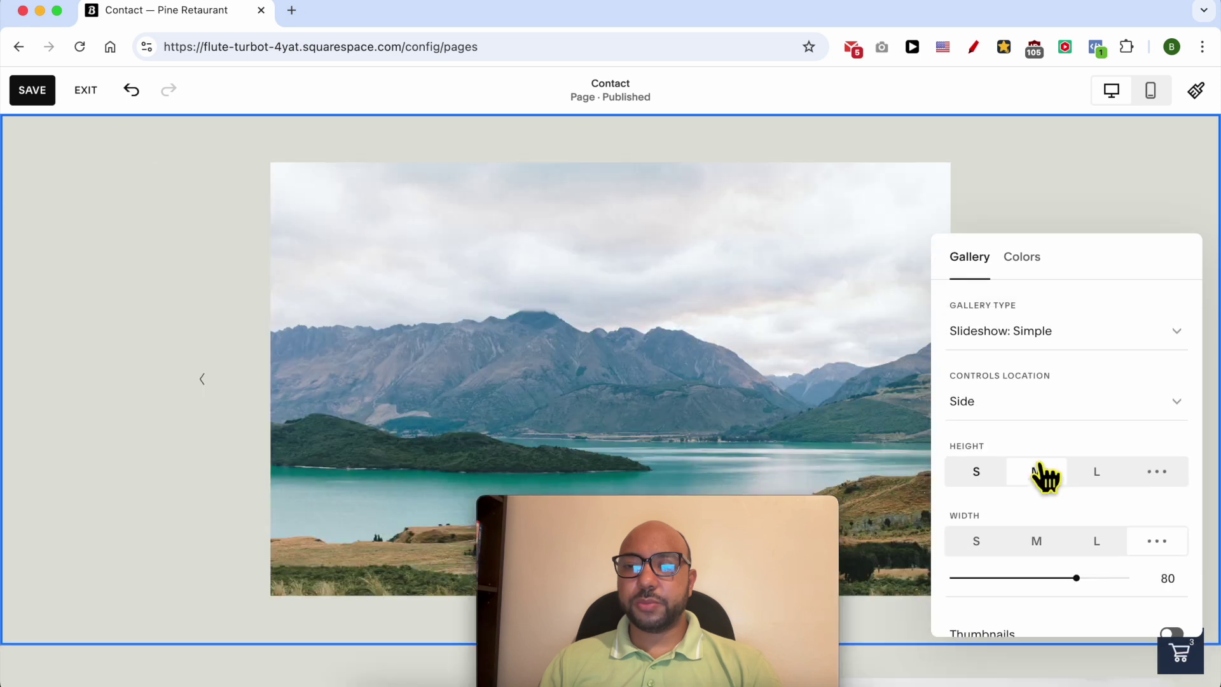
click(1046, 345)
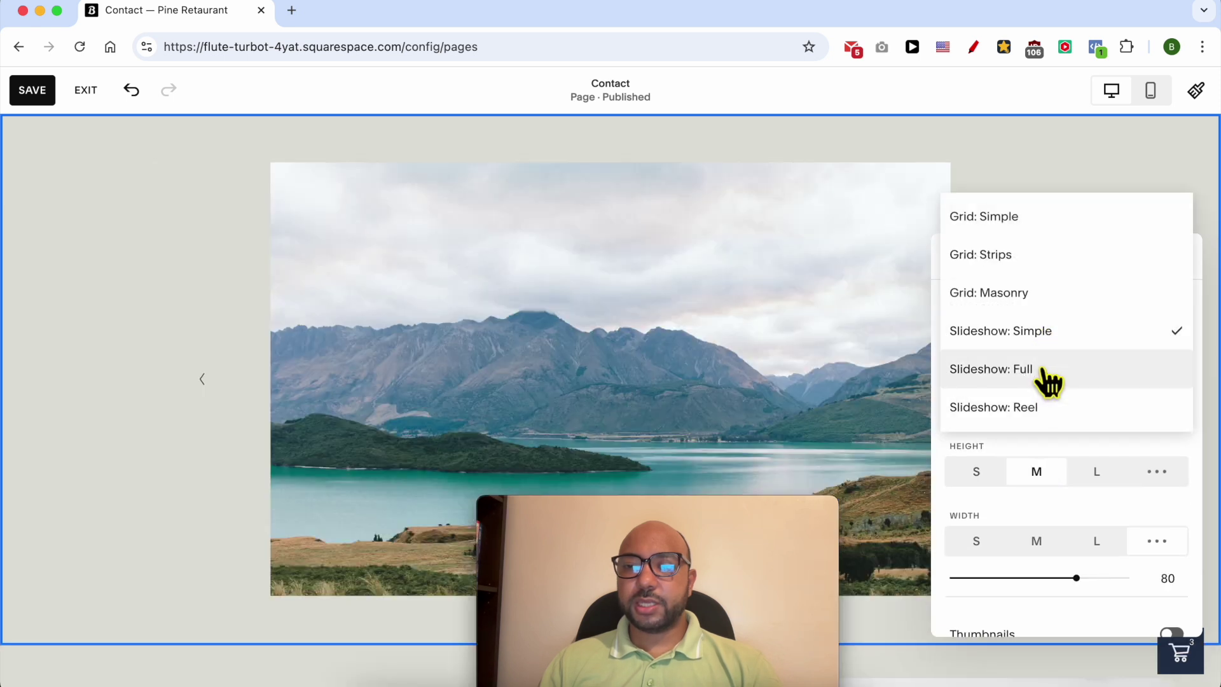
click(1043, 369)
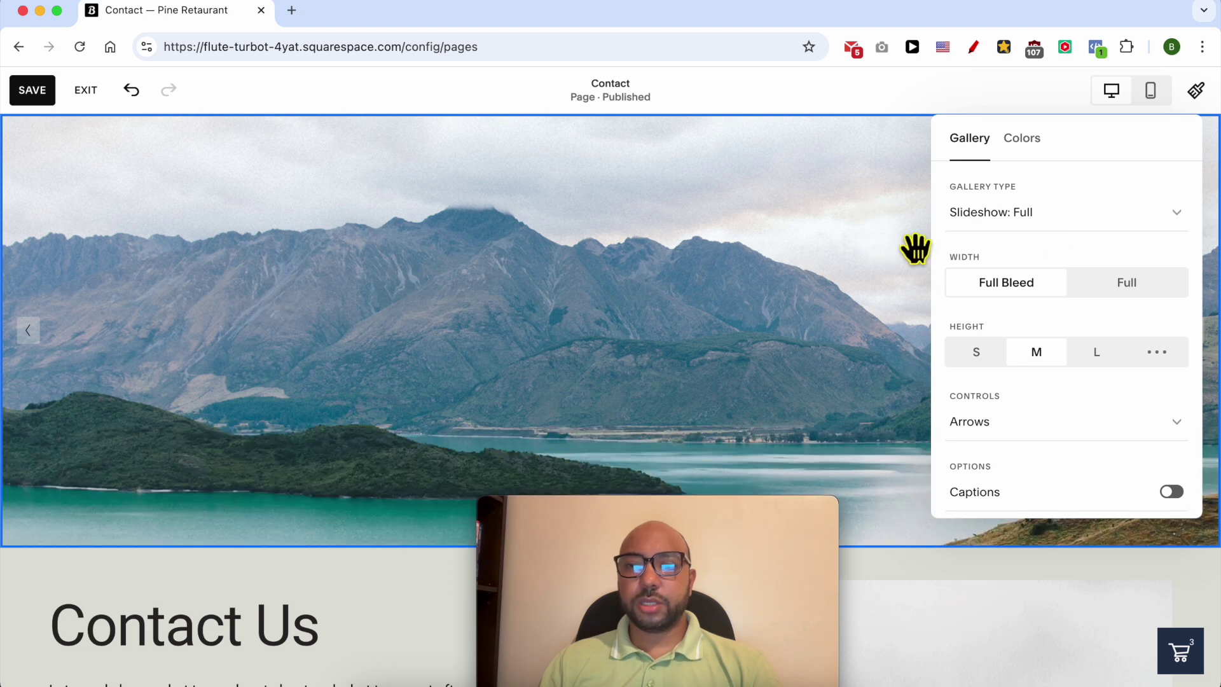
click(1069, 212)
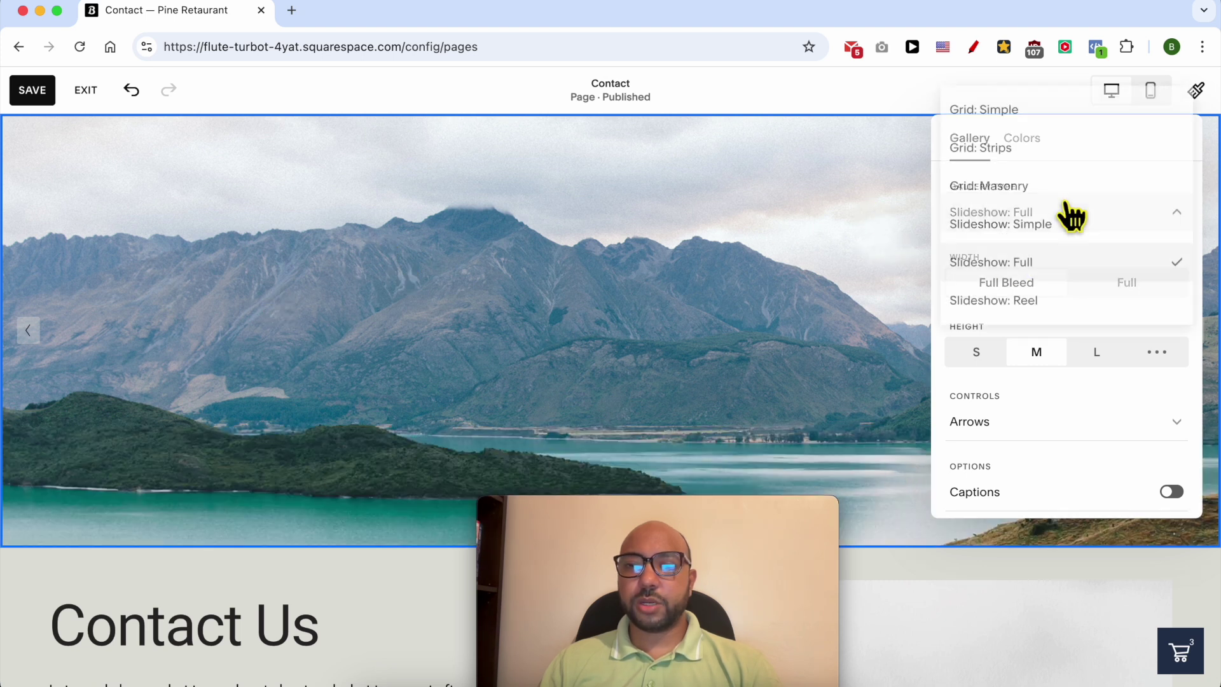
click(1055, 301)
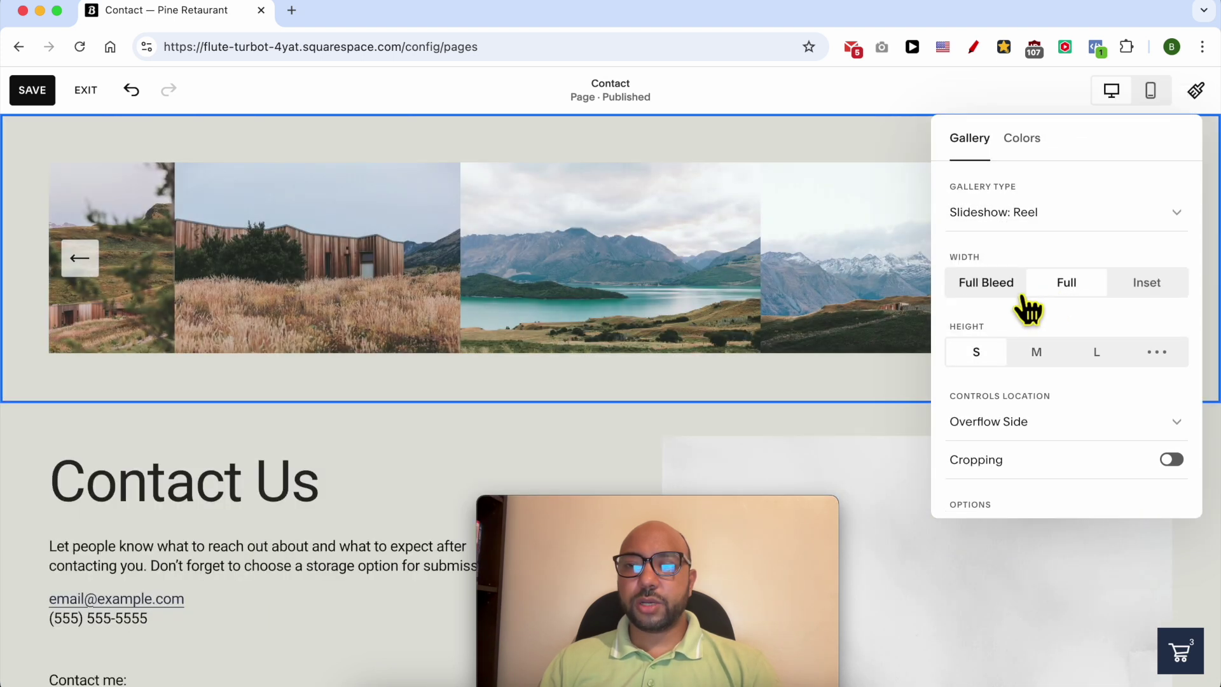
click(97, 274)
click(93, 275)
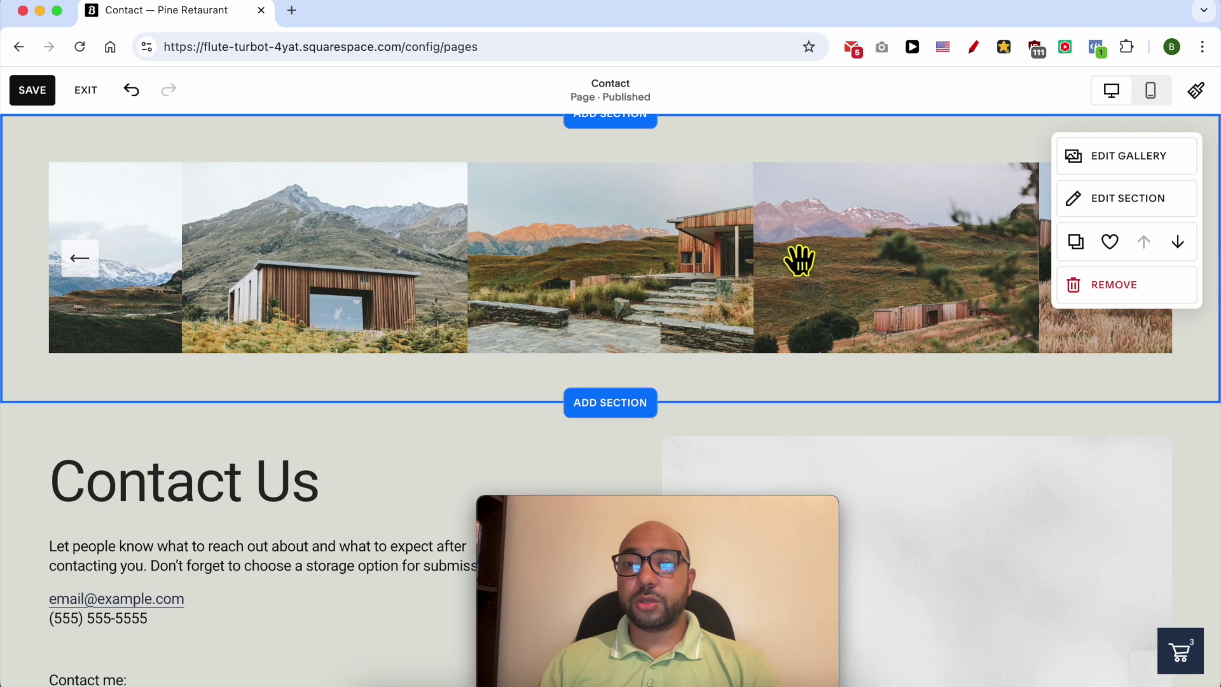
Delete the second image and the cabin image from the gallery, leaving four photos
click(1139, 168)
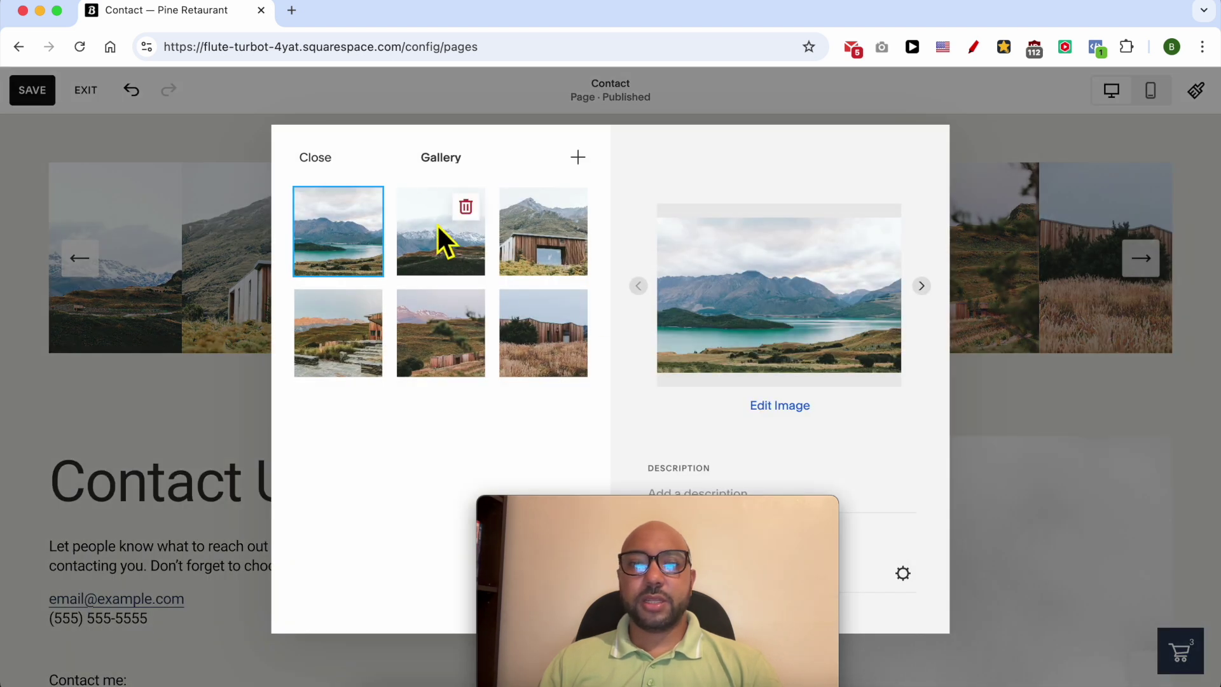
click(466, 207)
click(672, 431)
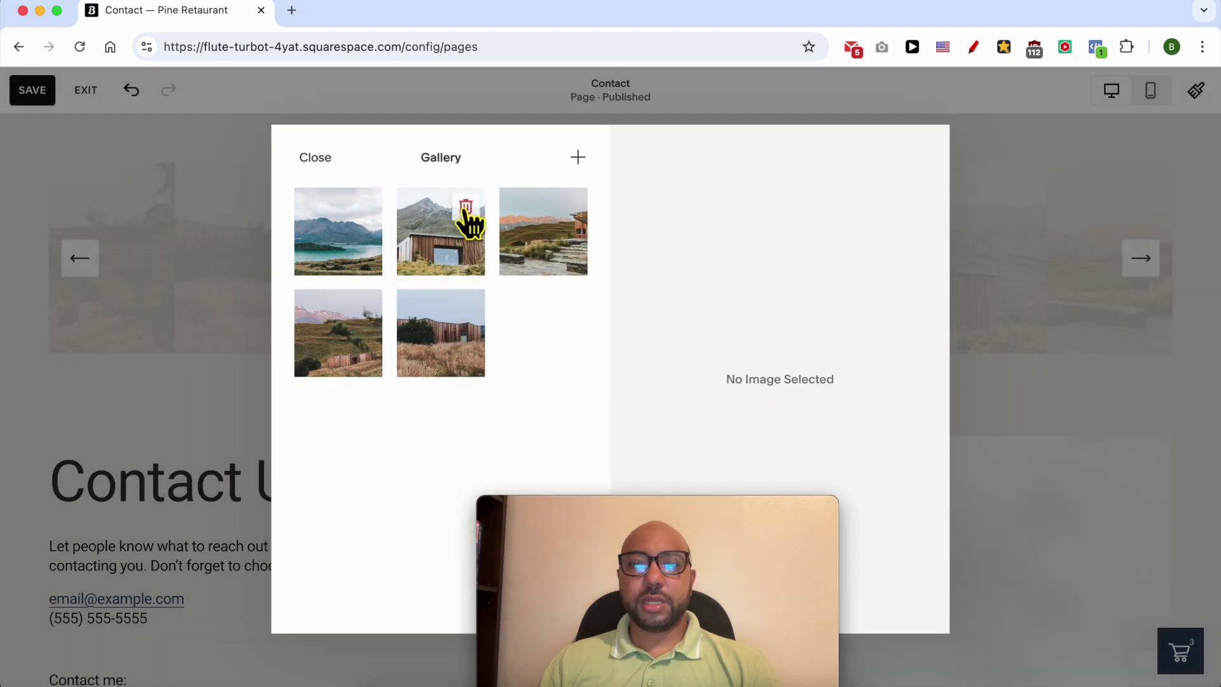
click(465, 207)
click(669, 434)
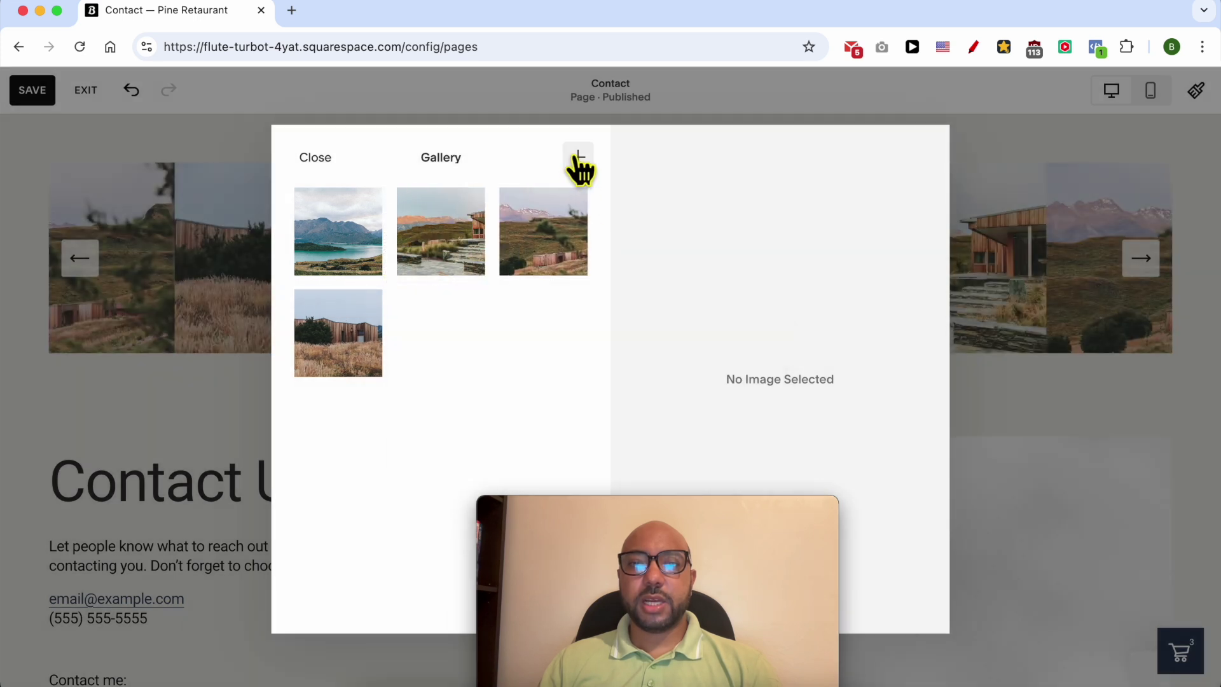
click(578, 159)
Upload a new image file from the computer into the gallery and close the gallery editor
click(581, 231)
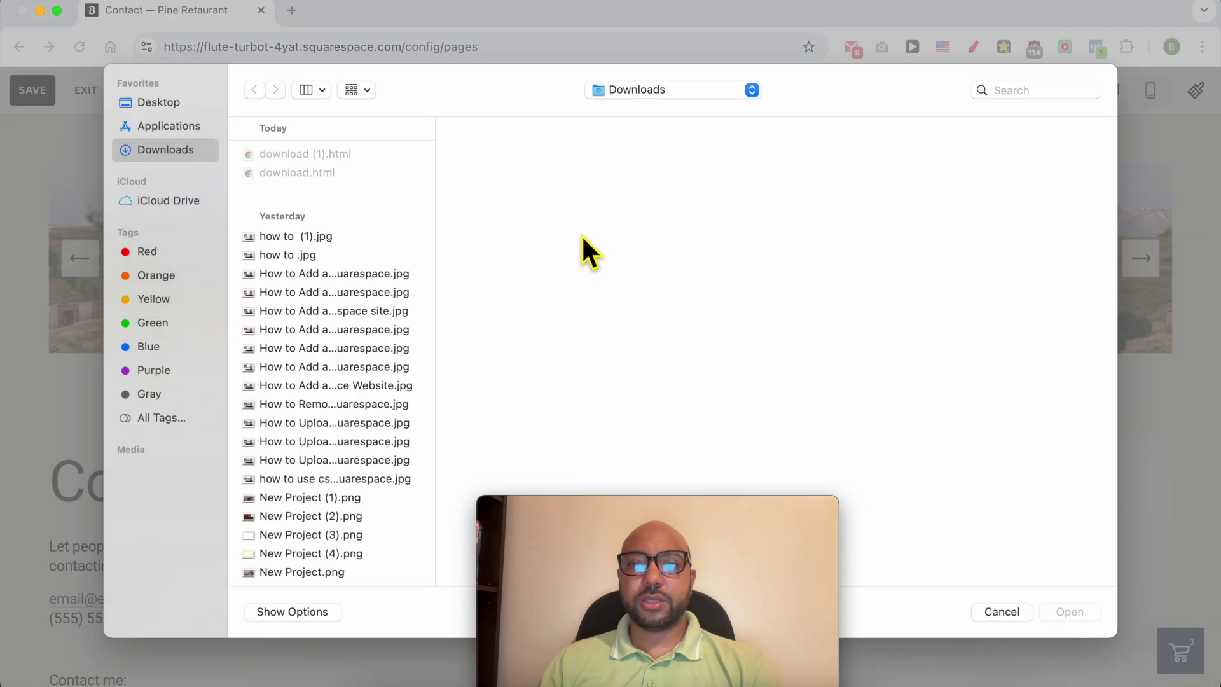
double_click(329, 254)
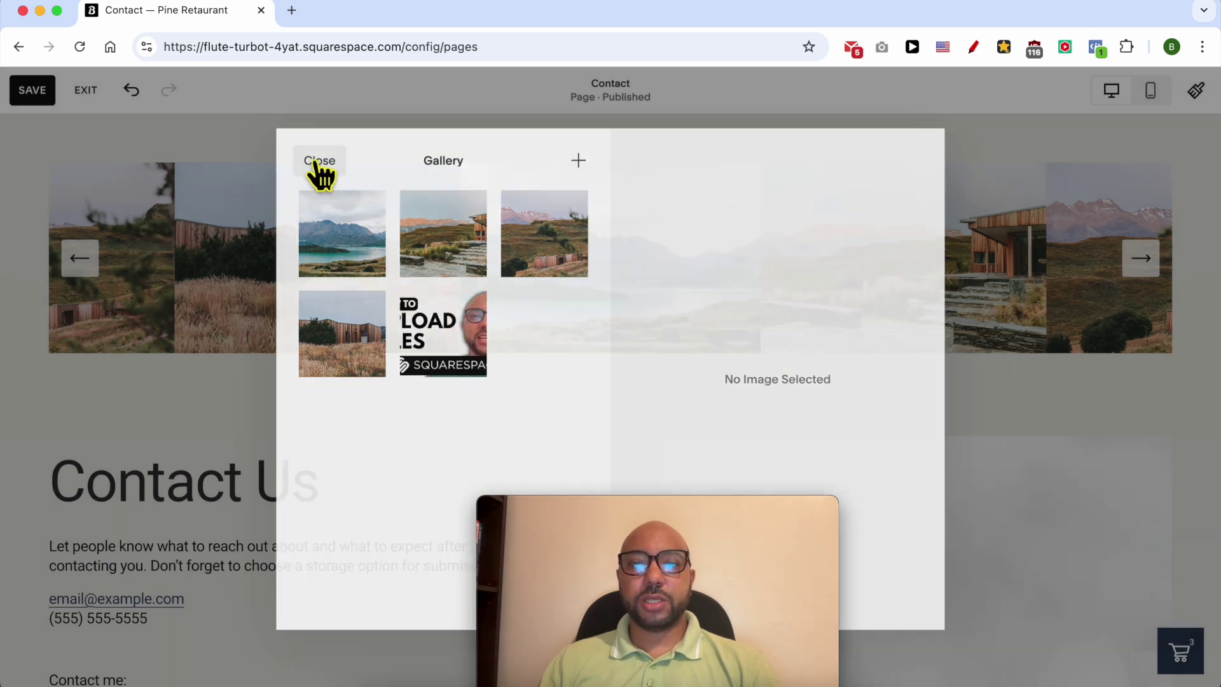
click(315, 159)
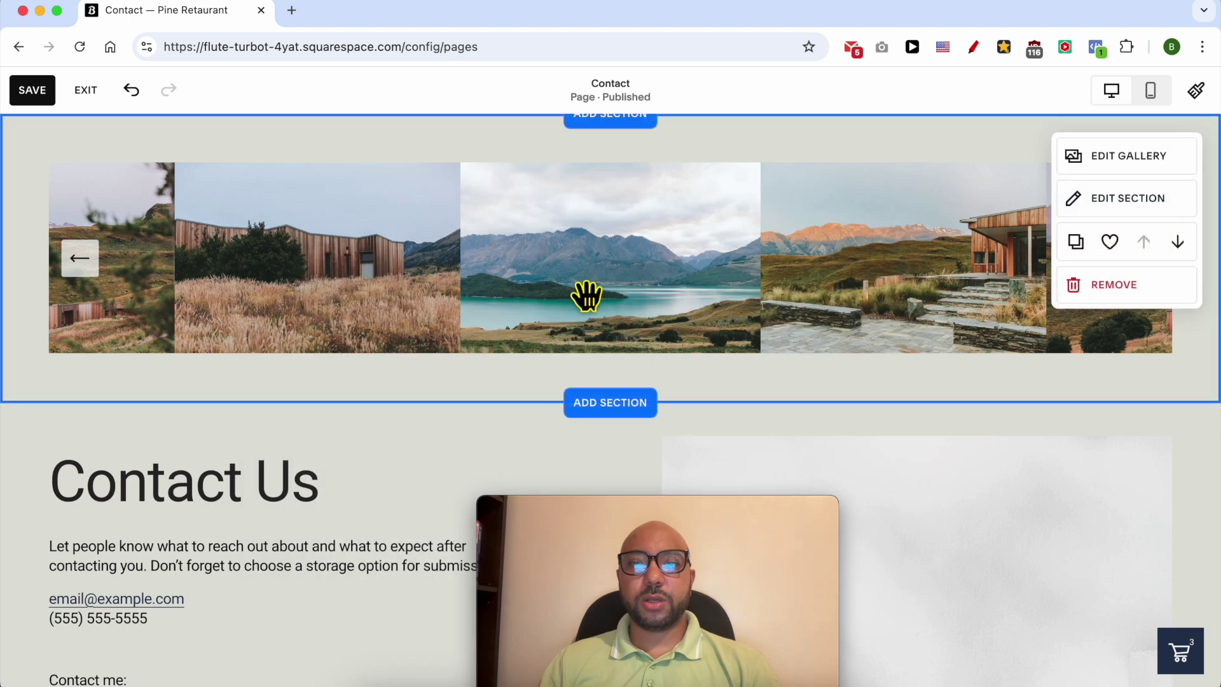
Step the slideshow back seven images to check the new photo, then reopen the gallery editor
click(93, 264)
click(93, 266)
click(93, 268)
click(95, 272)
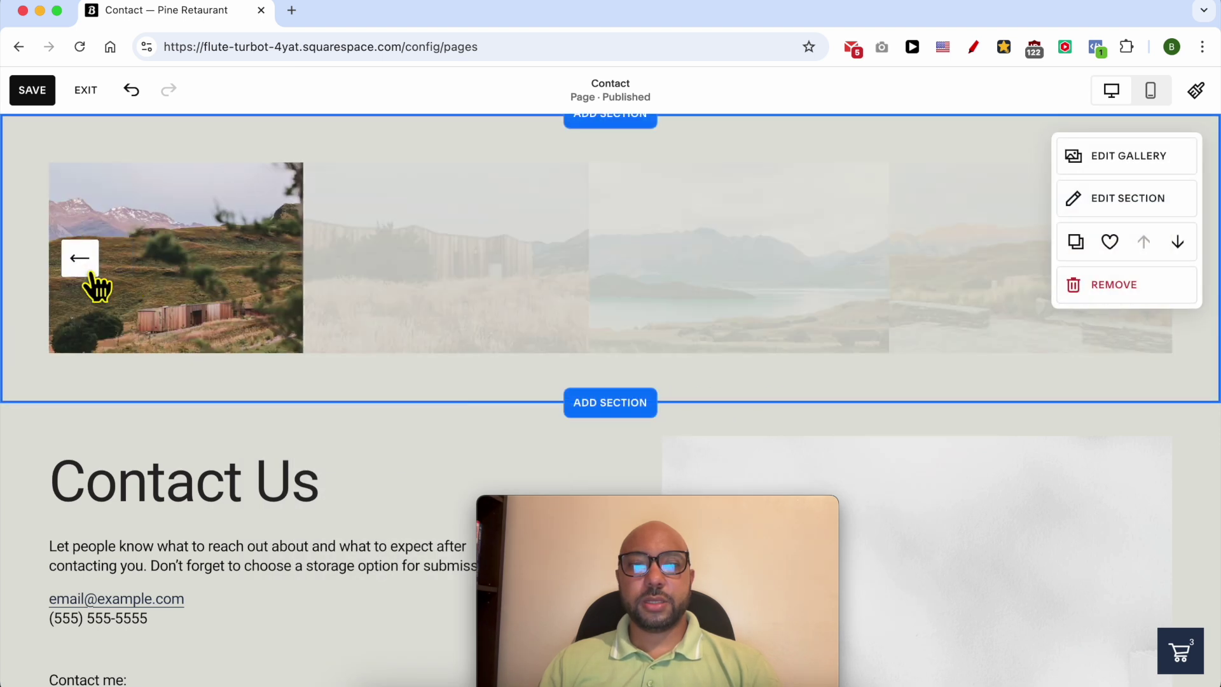
click(94, 275)
click(92, 280)
click(92, 279)
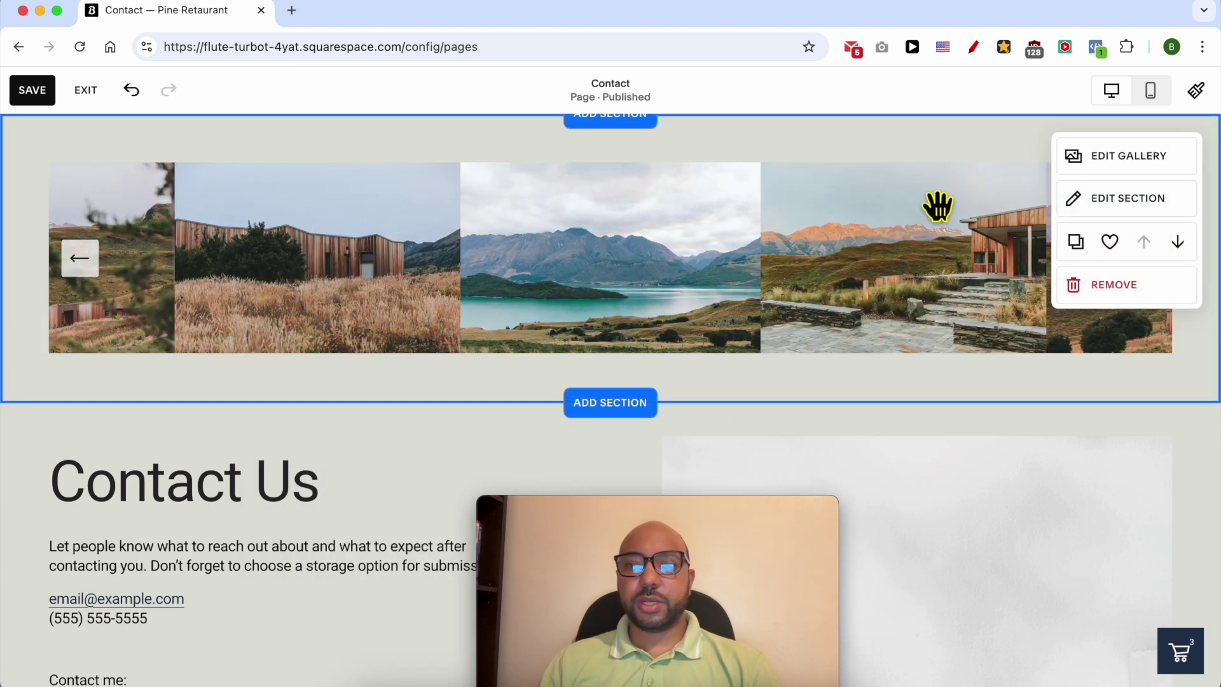
click(1119, 164)
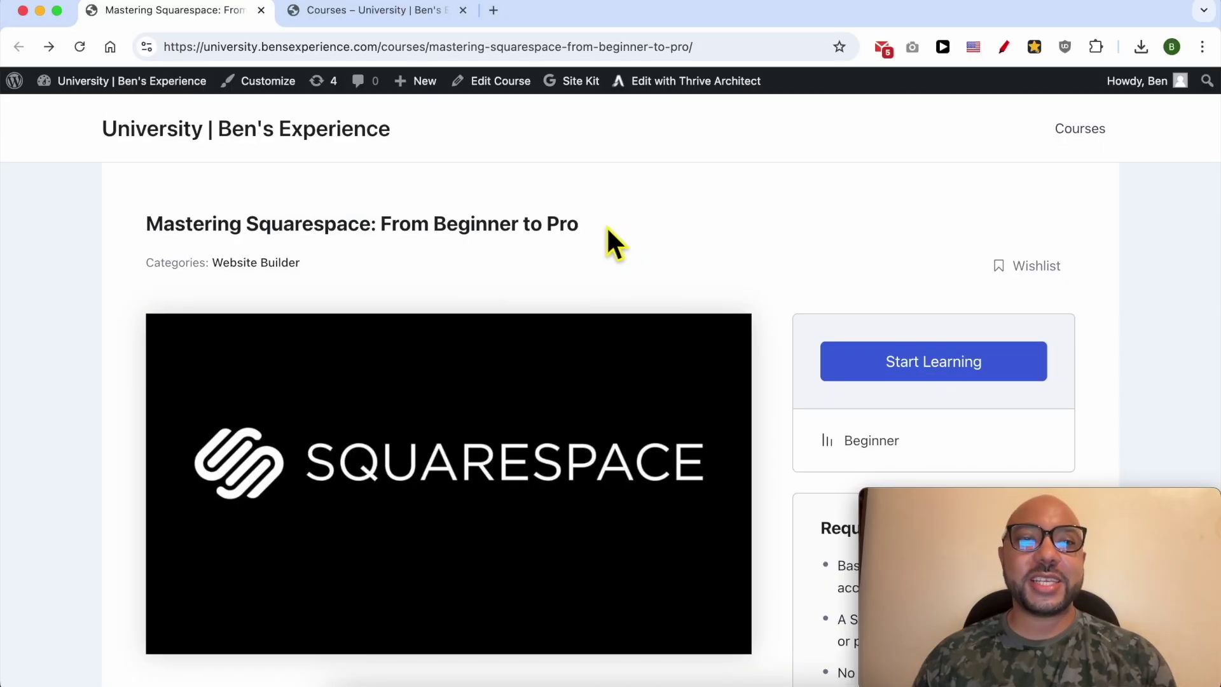
Highlight the site title and the 'Mastering Squarespace: From Beginner to Pro' course title, then scroll down
triple_click(442, 129)
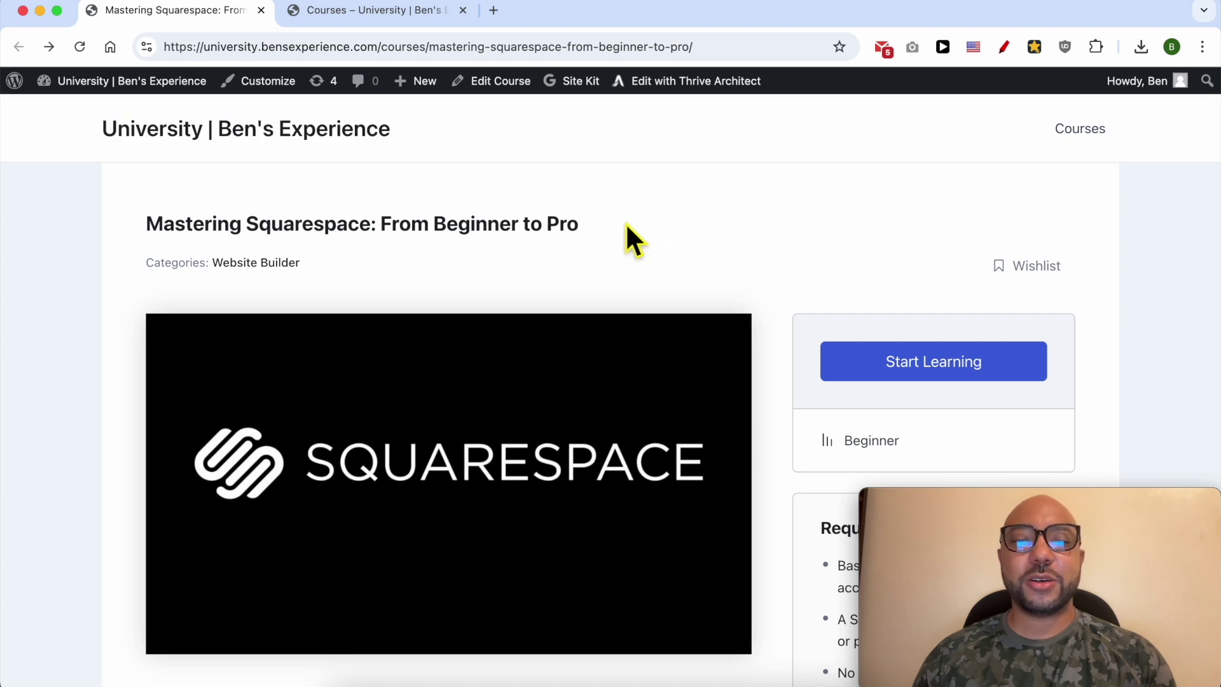
triple_click(604, 223)
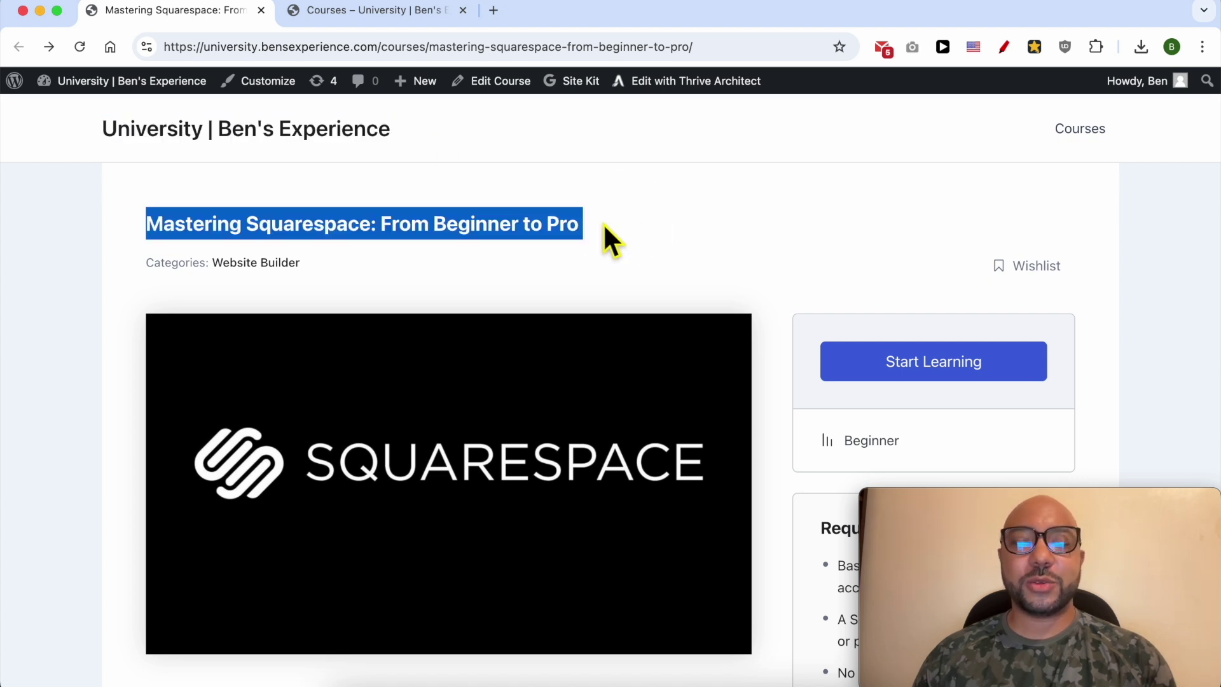
click(604, 223)
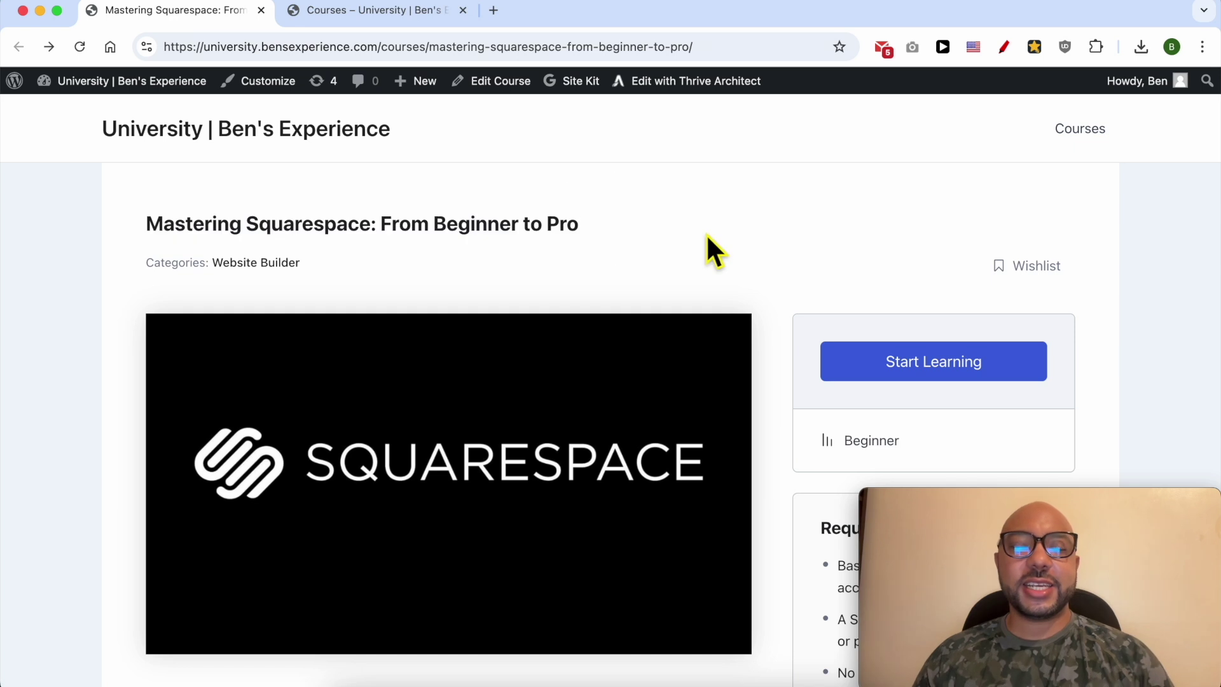
scroll(706, 249, down, 5)
scroll(521, 410, down, 3)
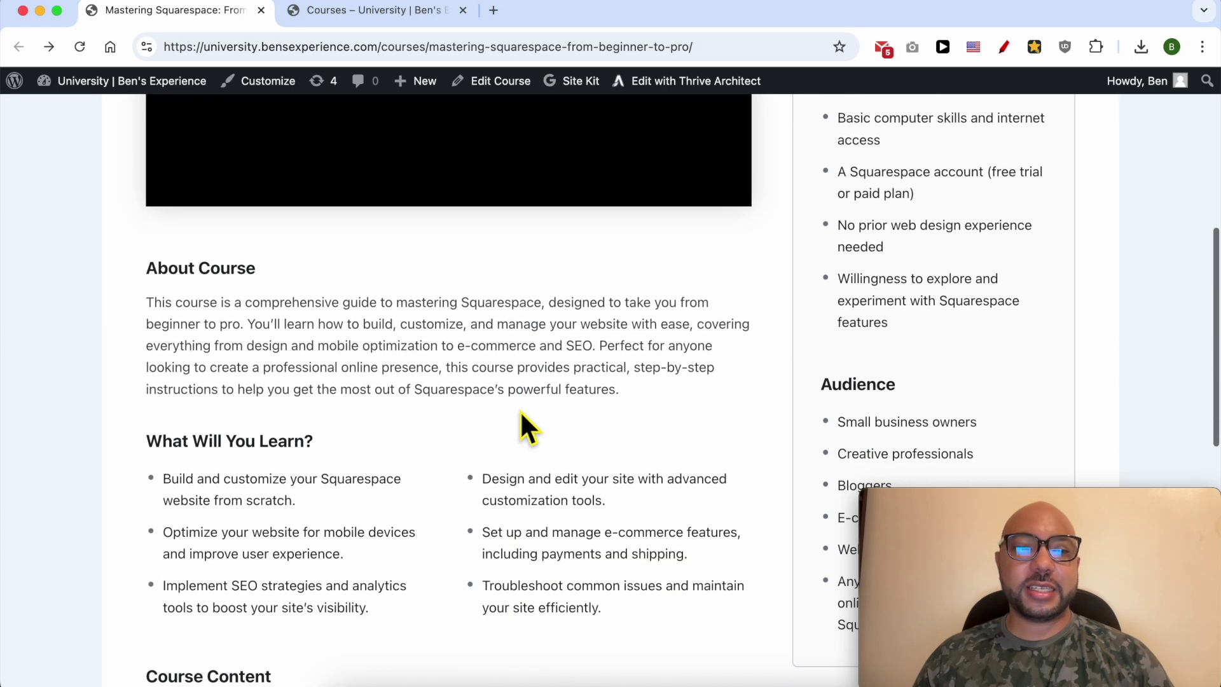
scroll(523, 418, down, 10)
scroll(191, 330, down, 1)
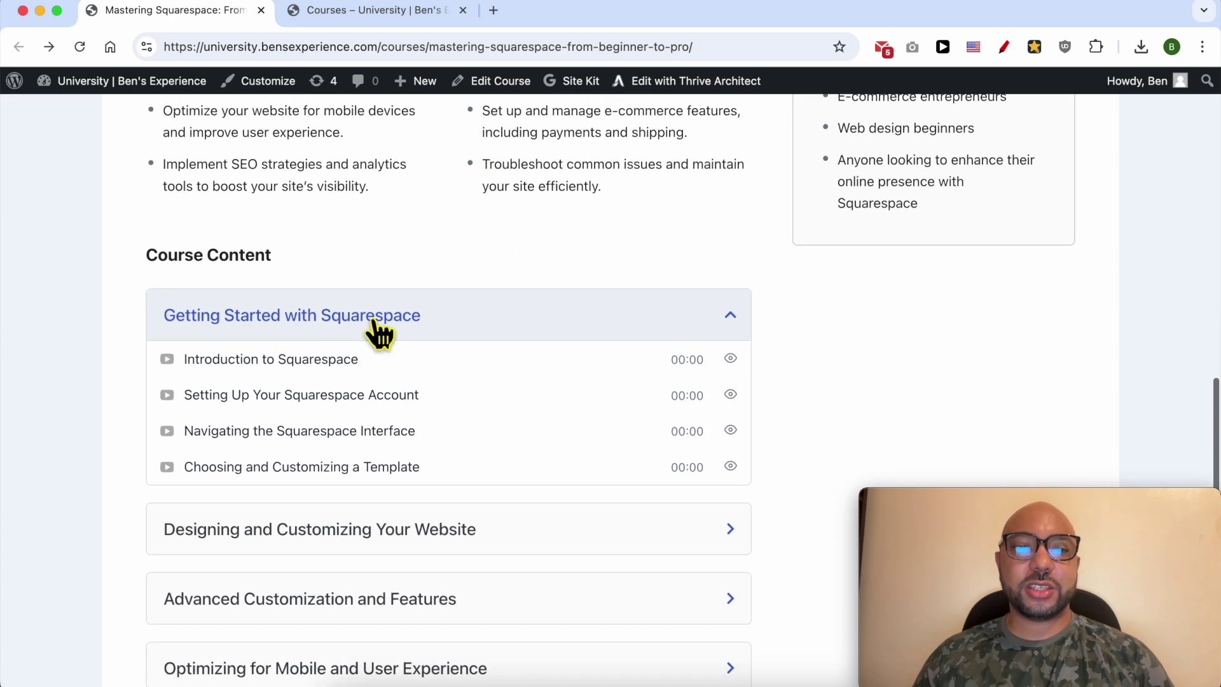
scroll(368, 417, down, 6)
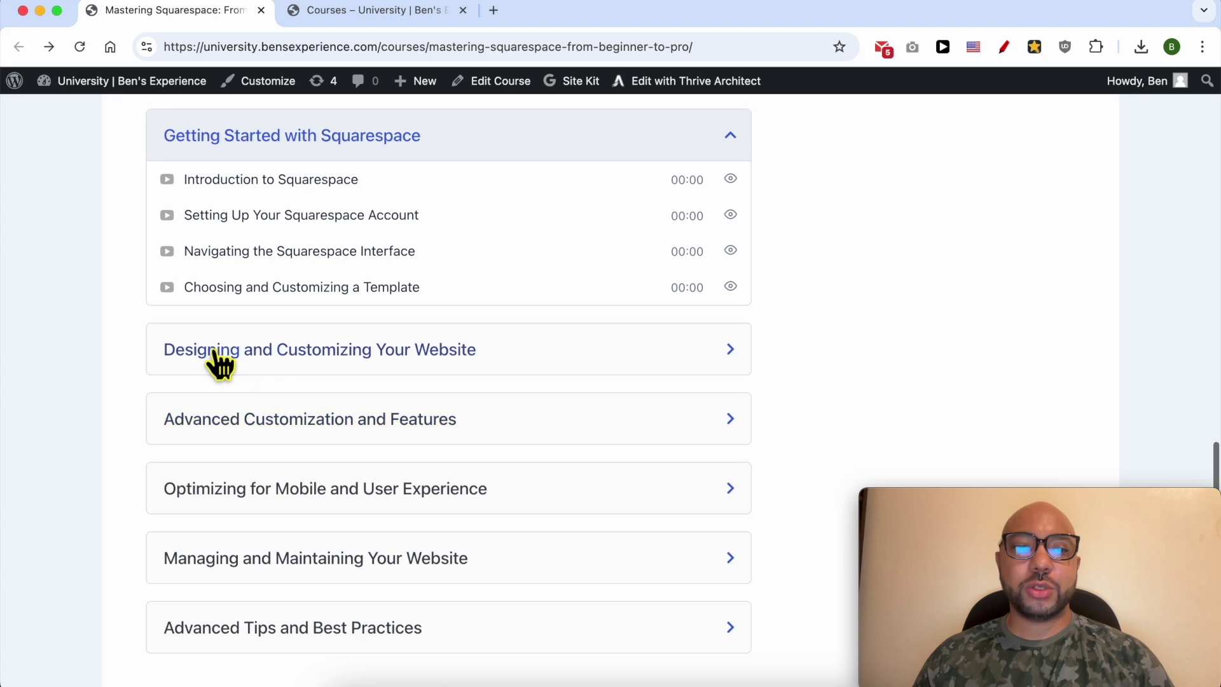
Expand the course's lesson sections, from Designing and Customizing Your Website through Advanced Tips and Best Practices
click(443, 356)
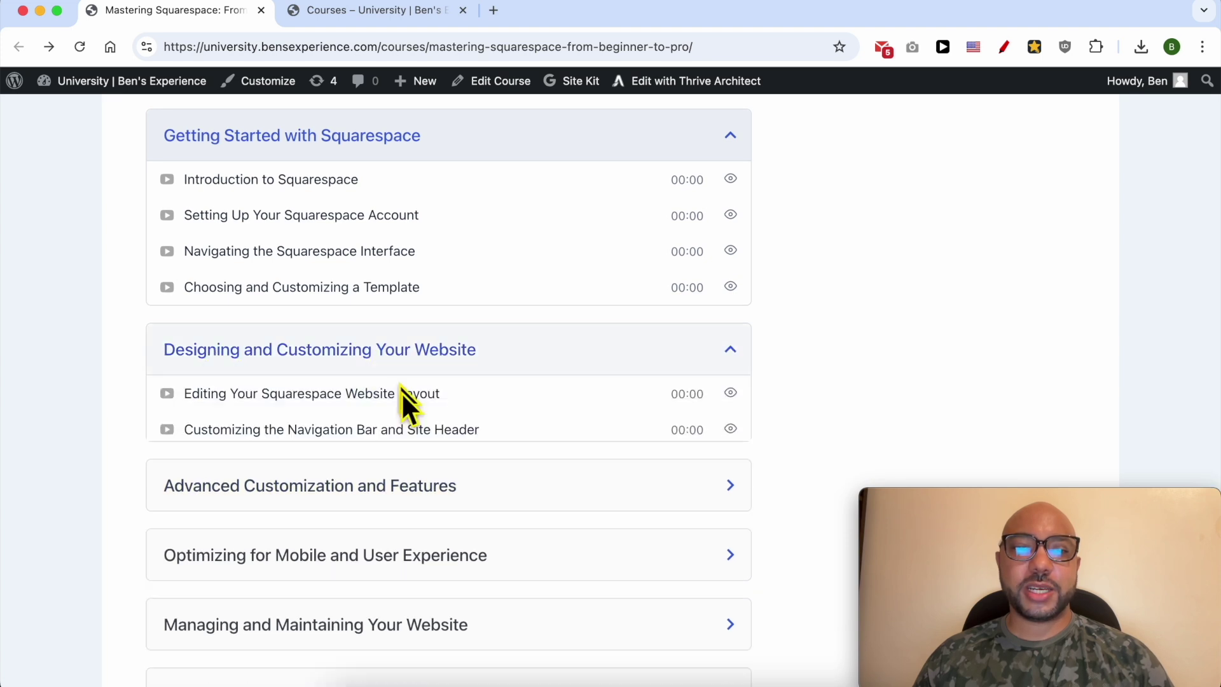
click(397, 487)
scroll(390, 567, down, 7)
scroll(306, 369, down, 5)
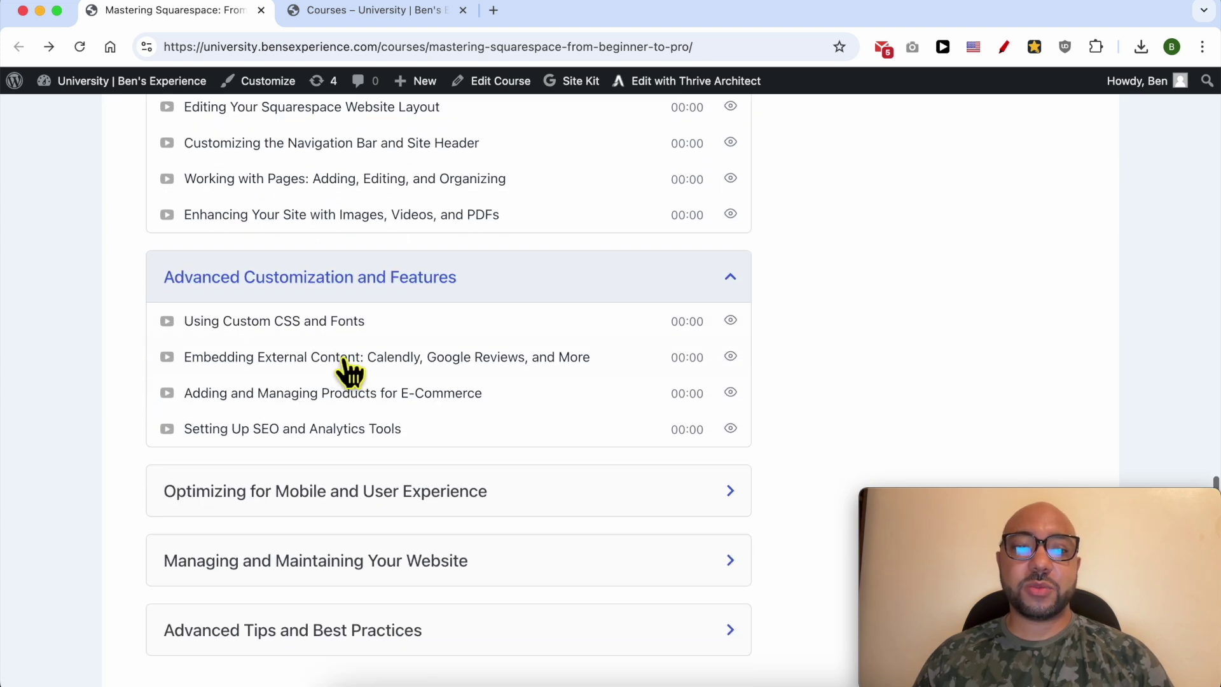
click(247, 423)
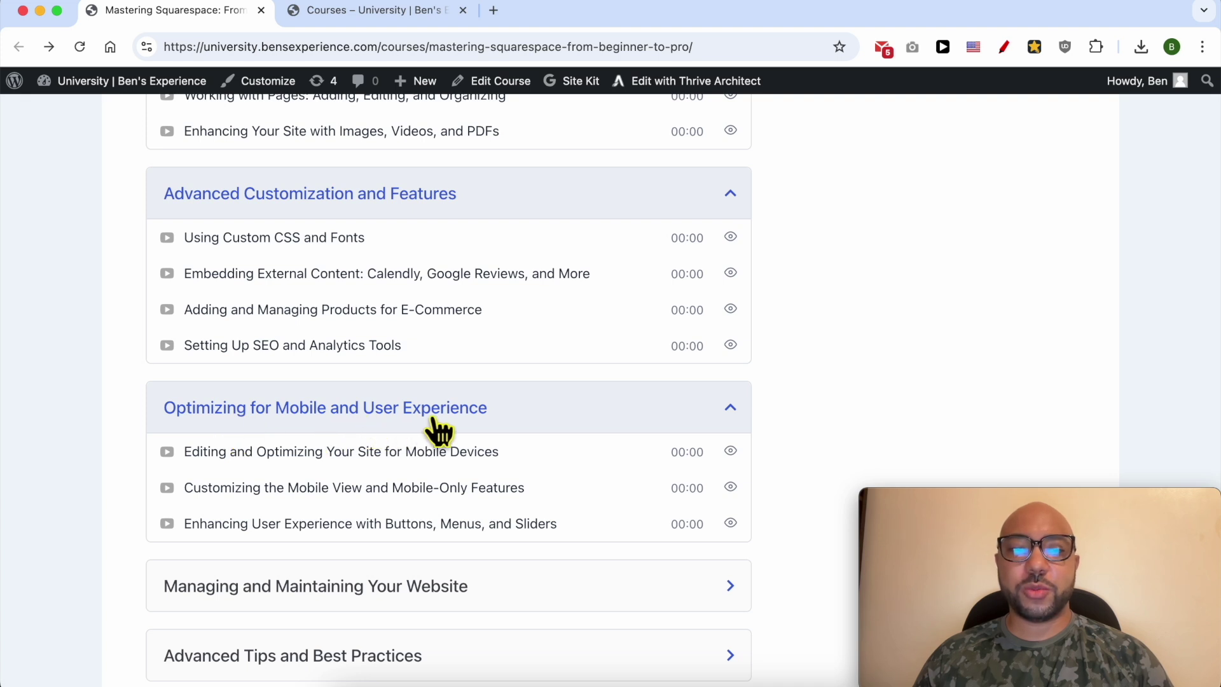
scroll(433, 445, down, 3)
click(284, 478)
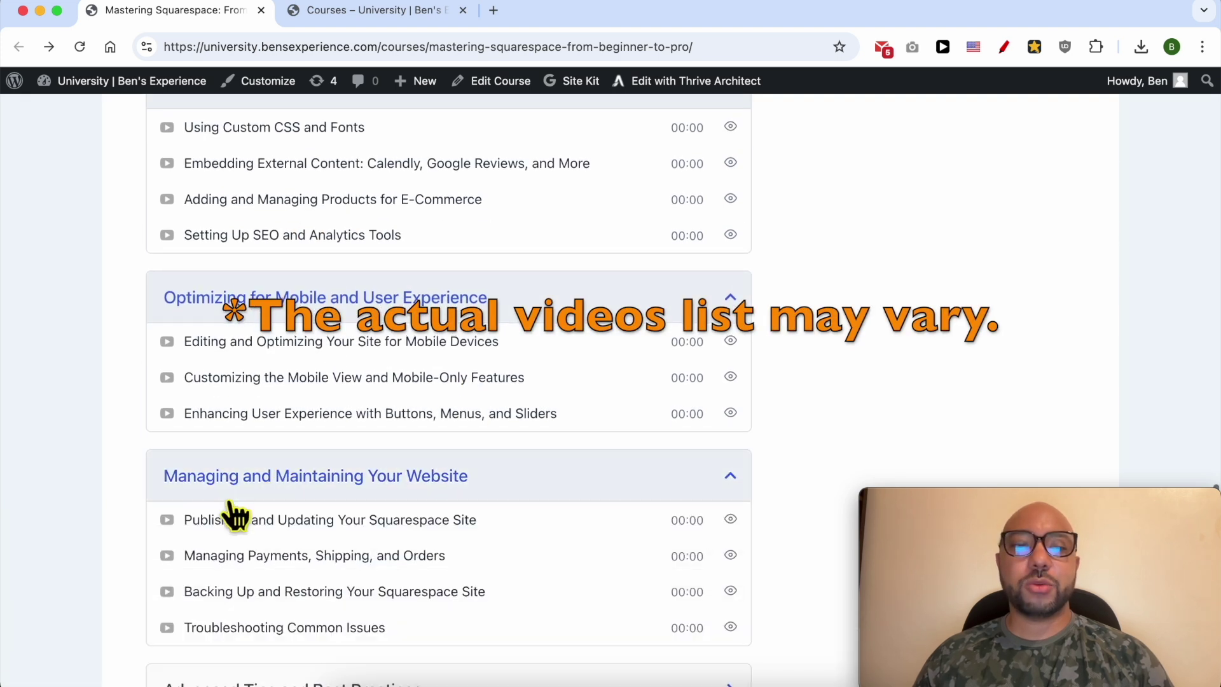
scroll(292, 483, down, 4)
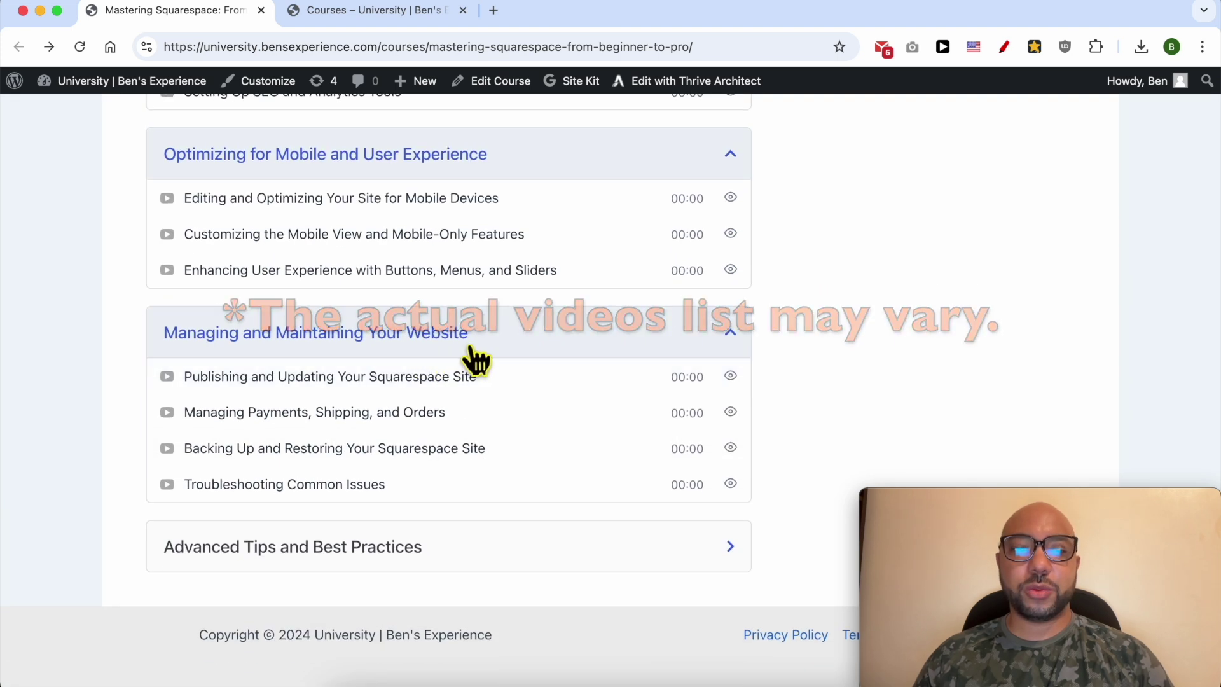
click(335, 555)
scroll(429, 482, up, 15)
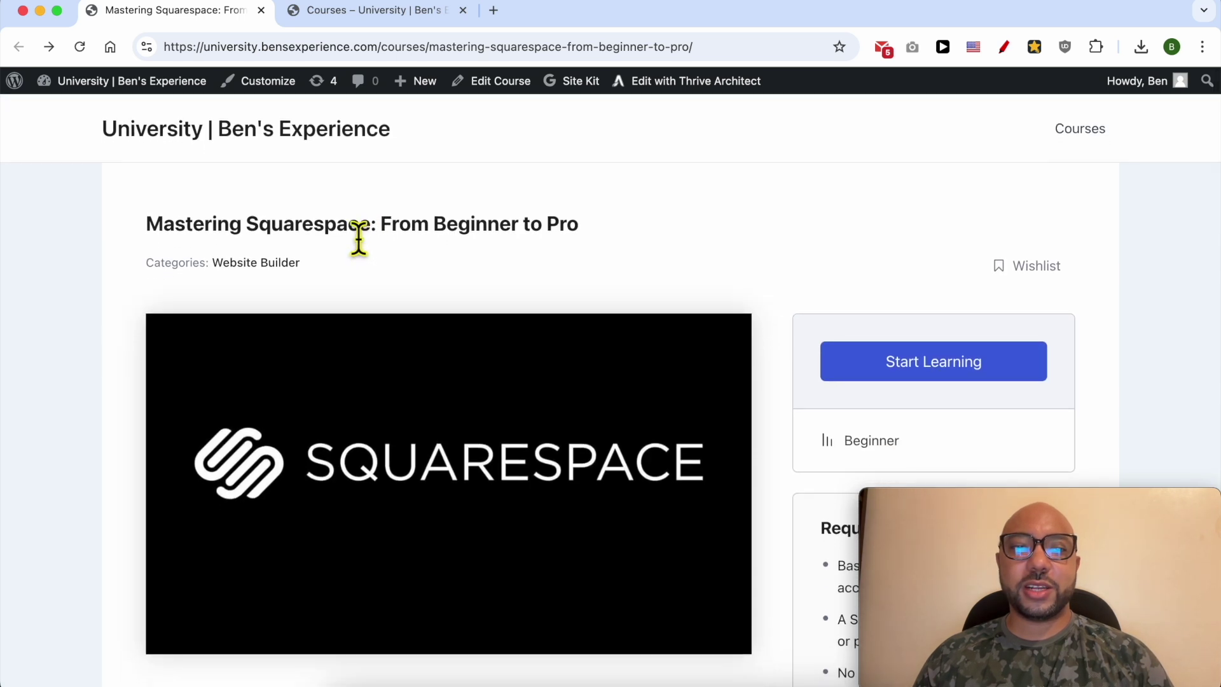
Switch to the University | Ben's Experience courses catalogue, scroll it, and select its web address
click(376, 10)
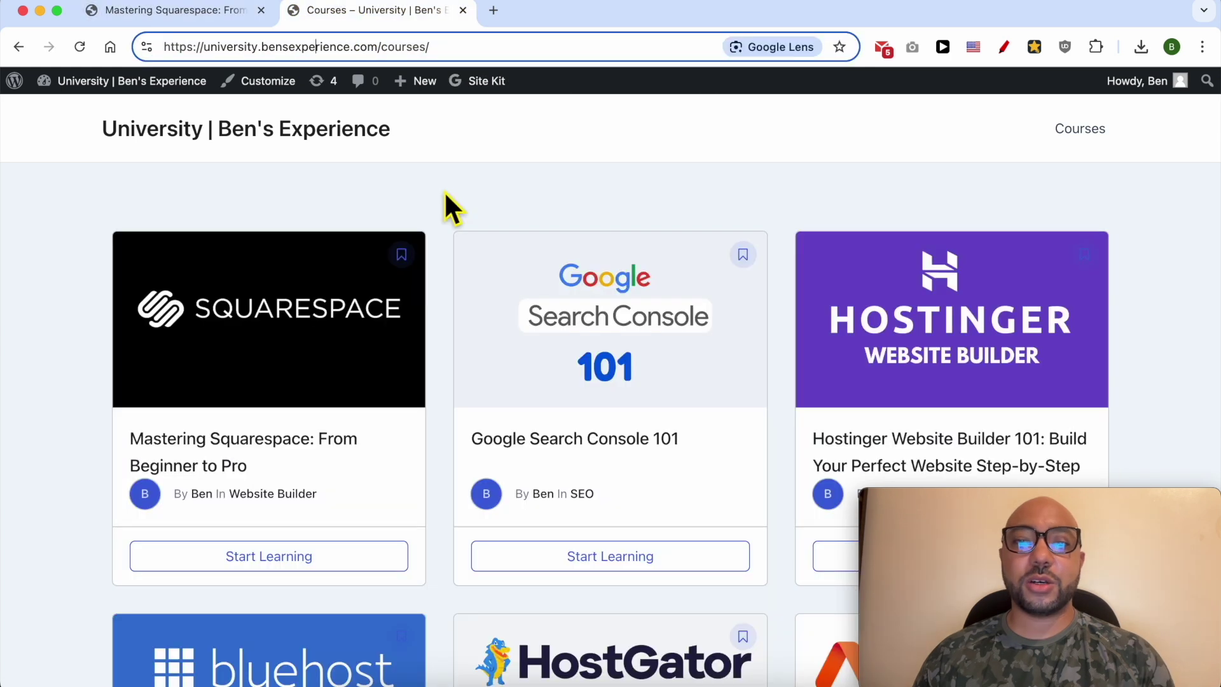
scroll(447, 199, down, 6)
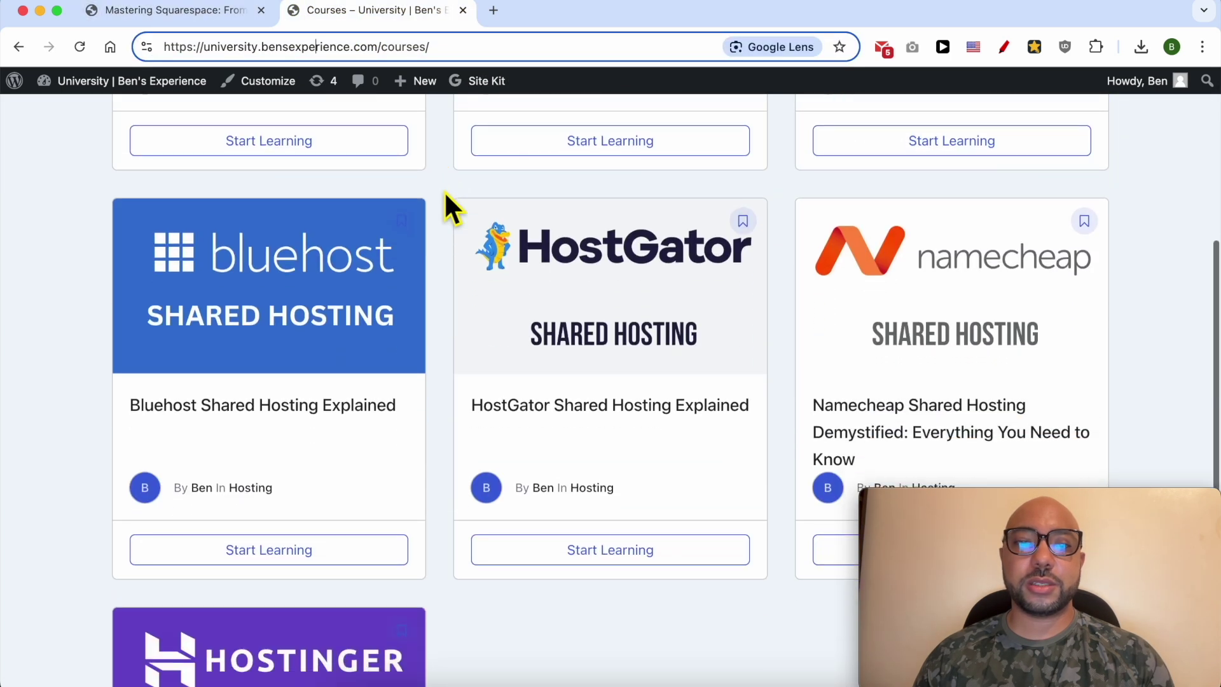
scroll(447, 198, down, 5)
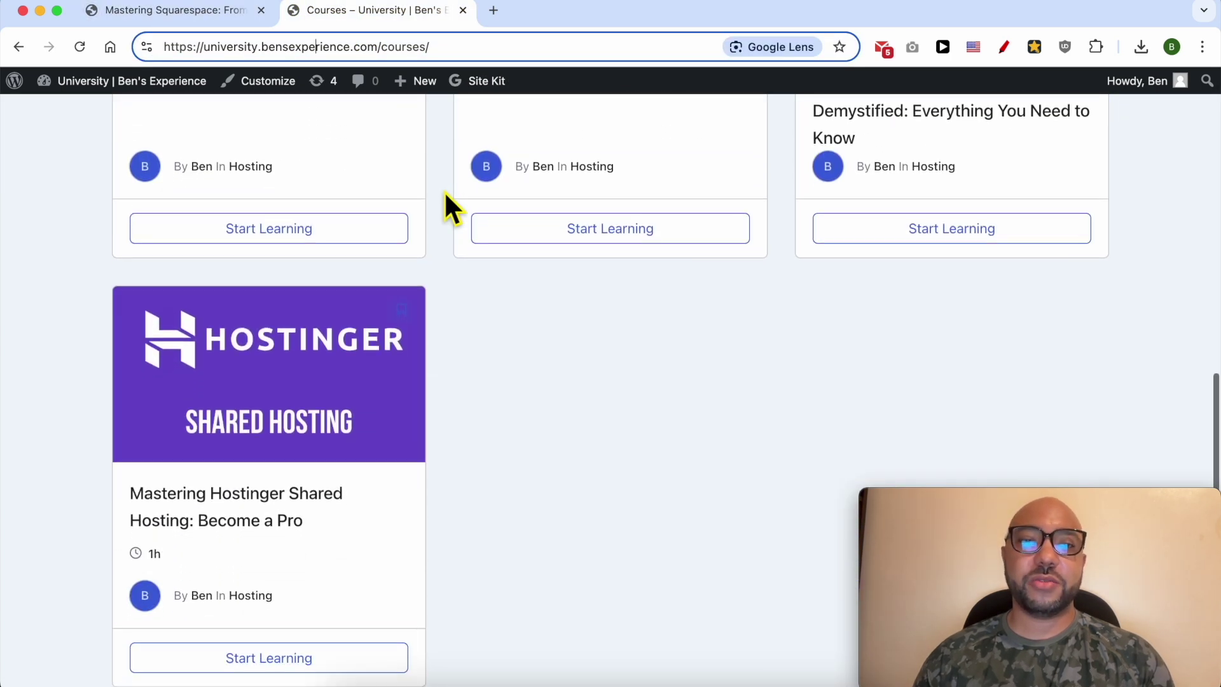
scroll(445, 194, down, 2)
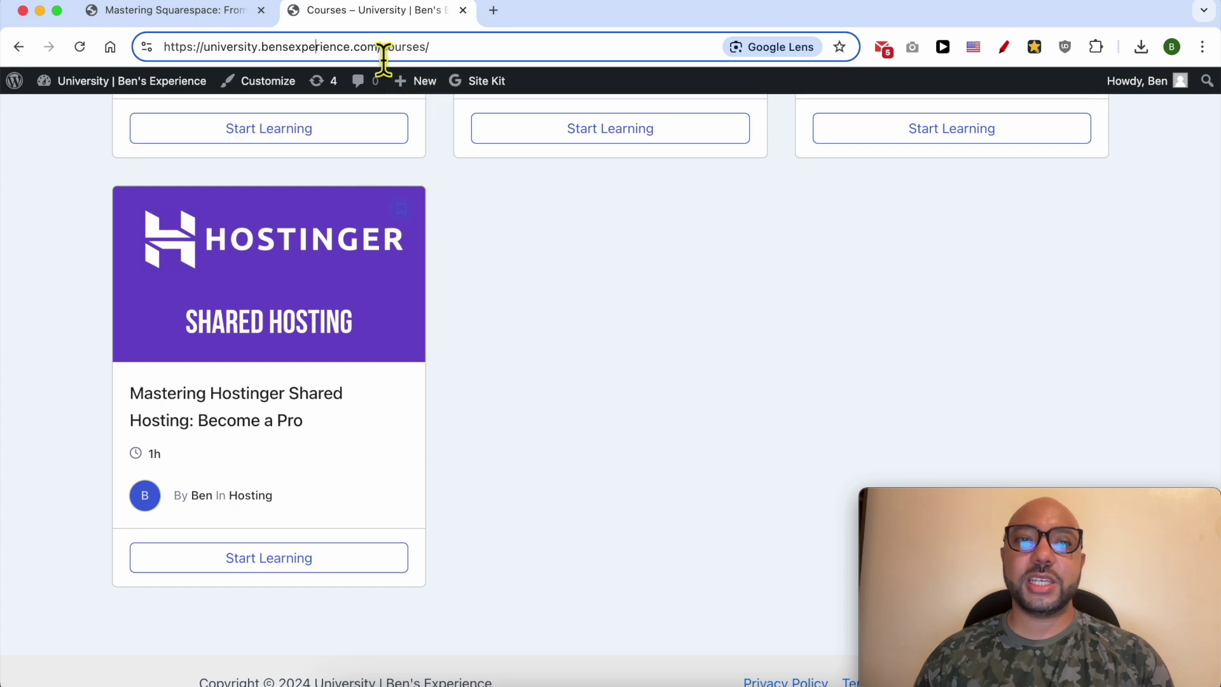
drag(381, 48, 146, 61)
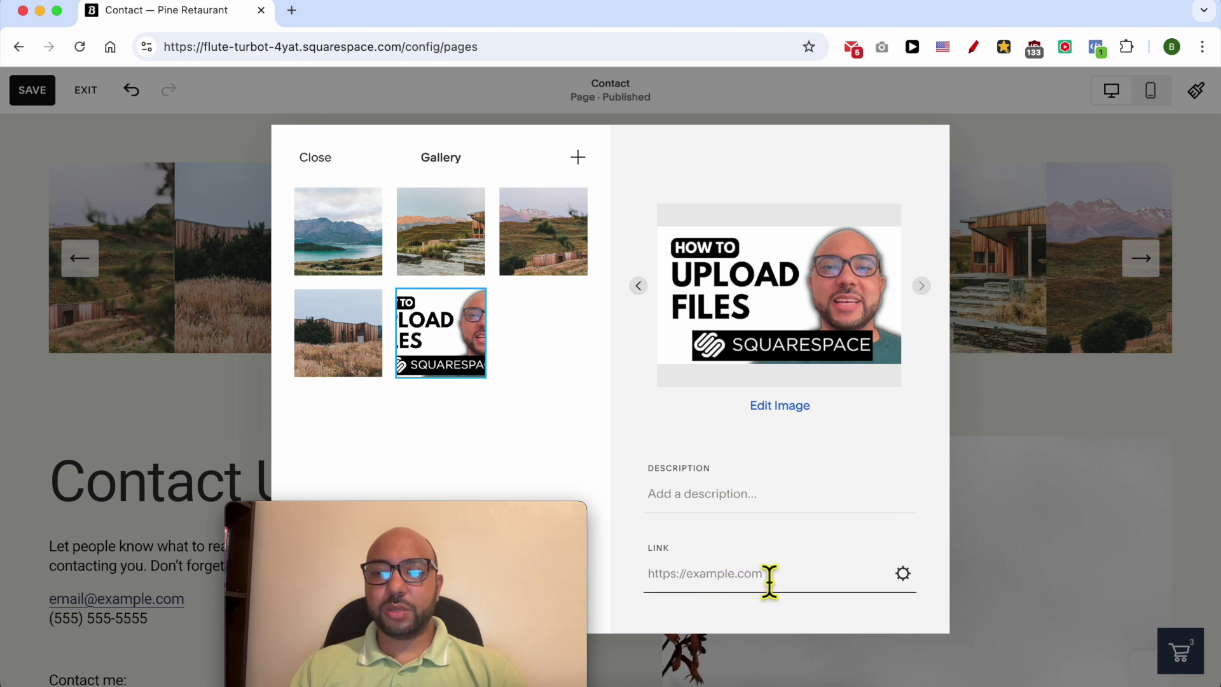
click(903, 573)
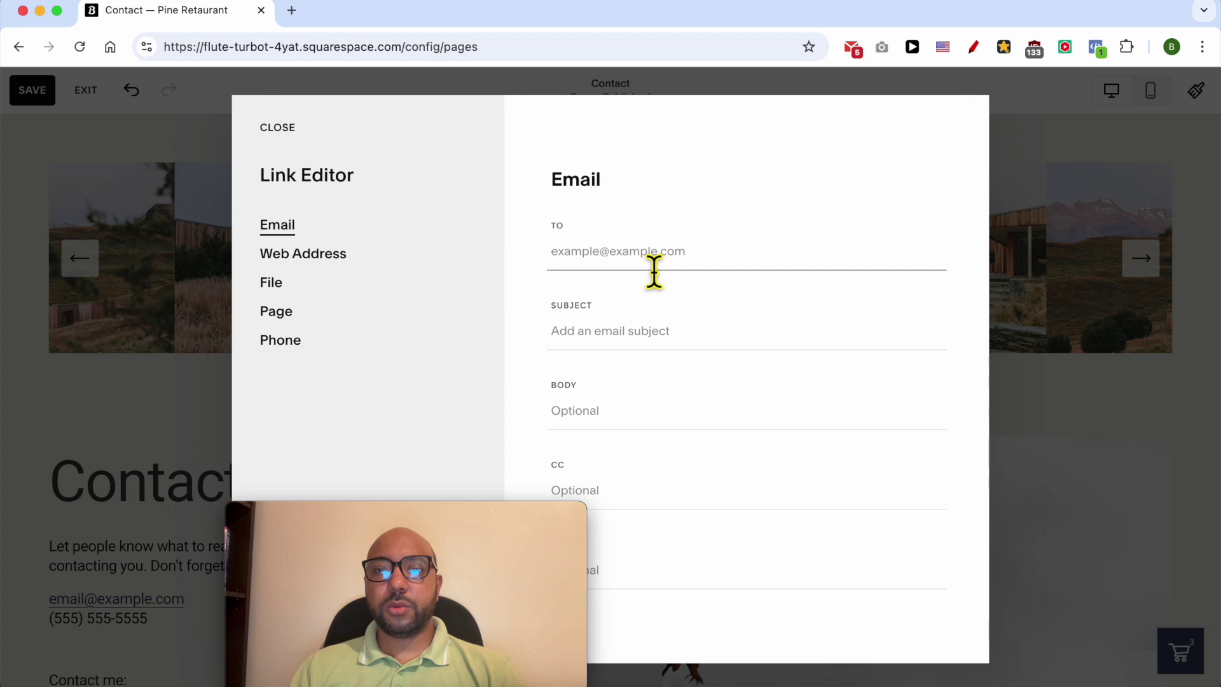
click(290, 318)
click(298, 342)
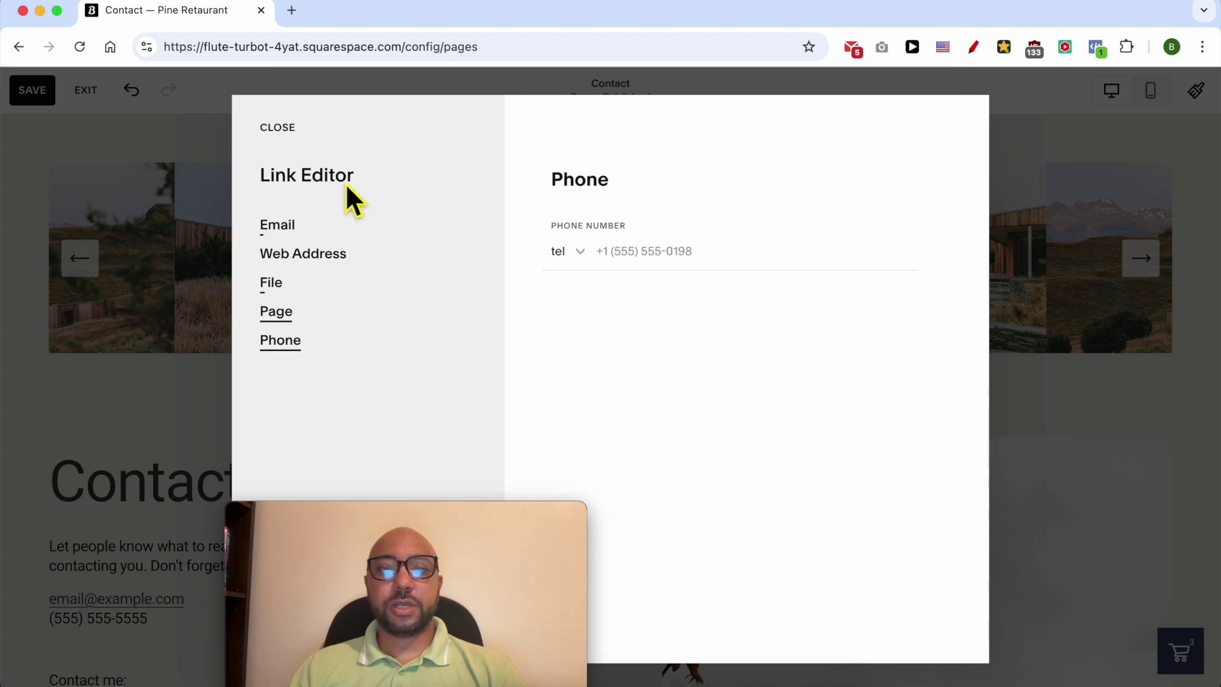
click(285, 130)
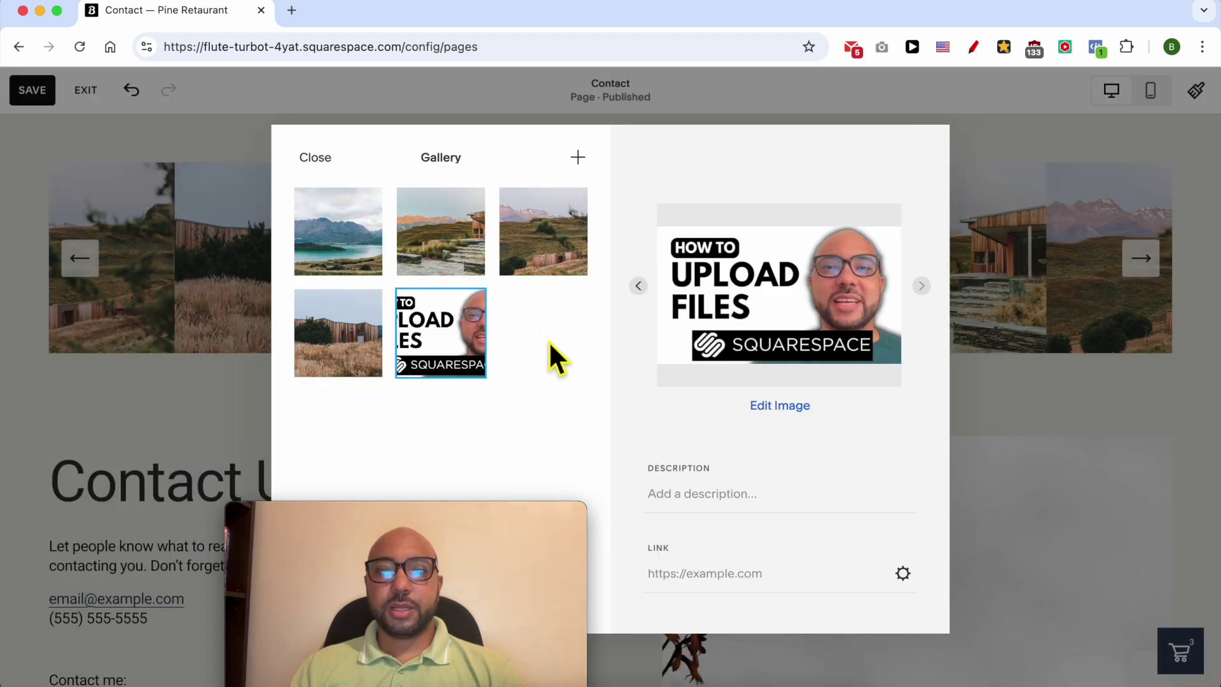
Close the Gallery panel and save the Contact page edits
drag(538, 506, 472, 501)
click(318, 159)
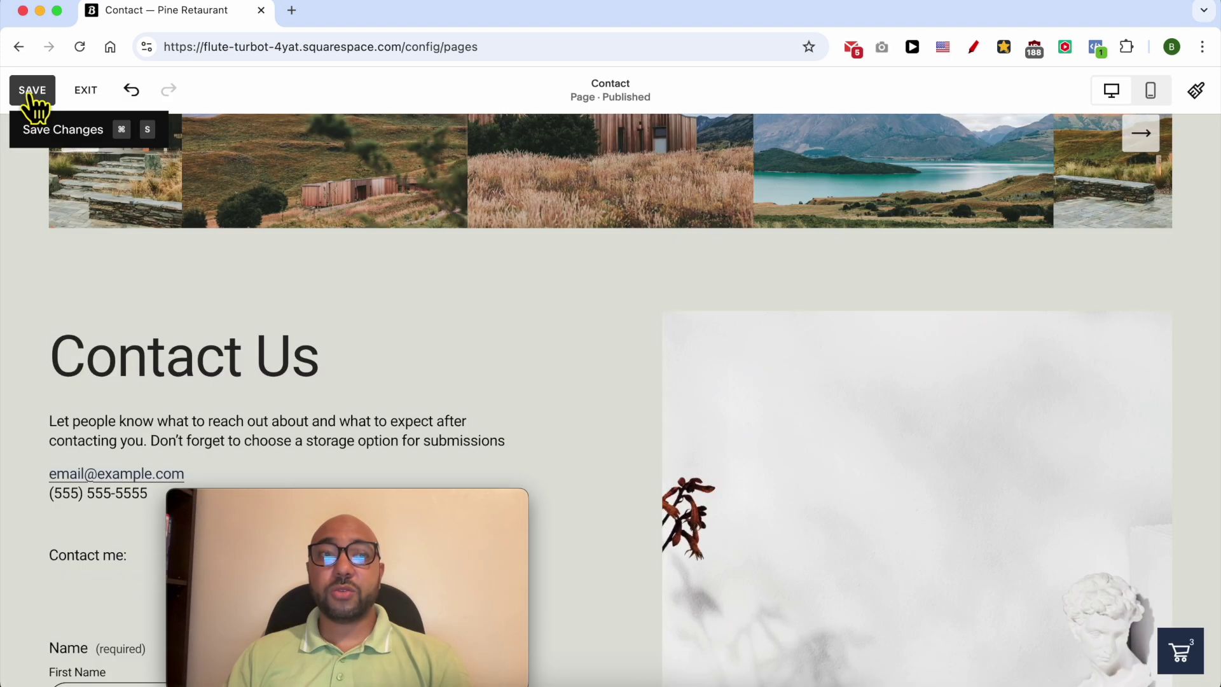
click(29, 92)
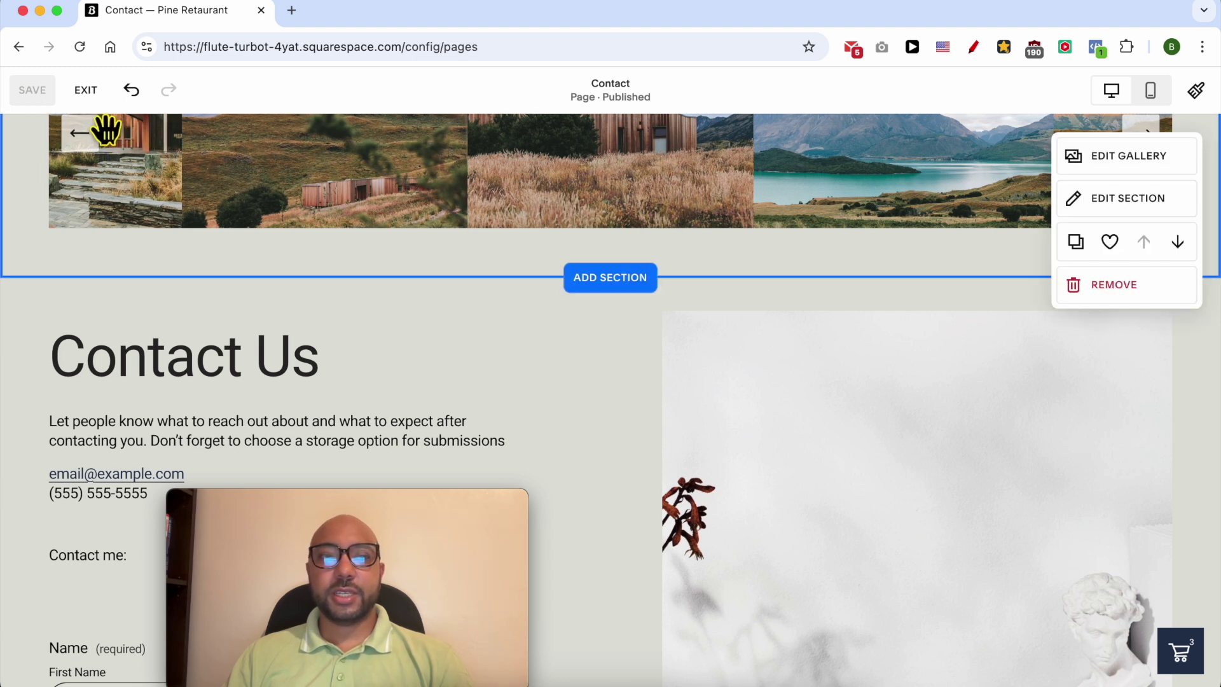
Exit the editor, preview the live Contact page, and advance the slideshow to the uploaded image
click(85, 89)
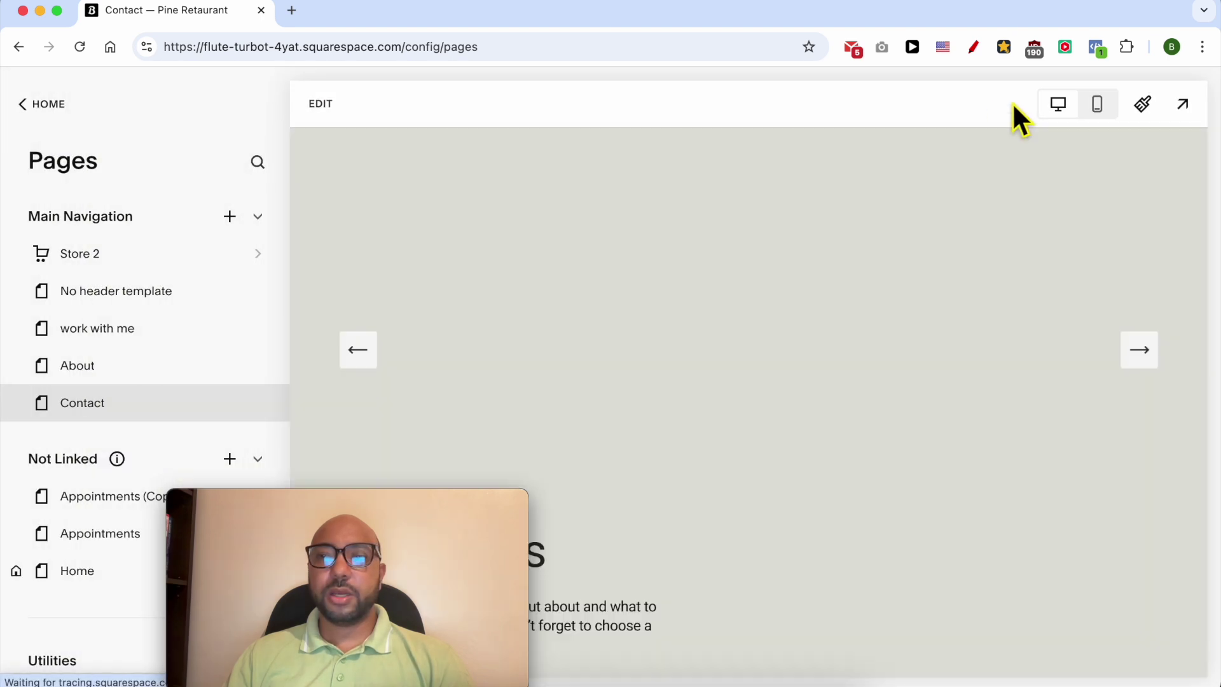
click(1184, 105)
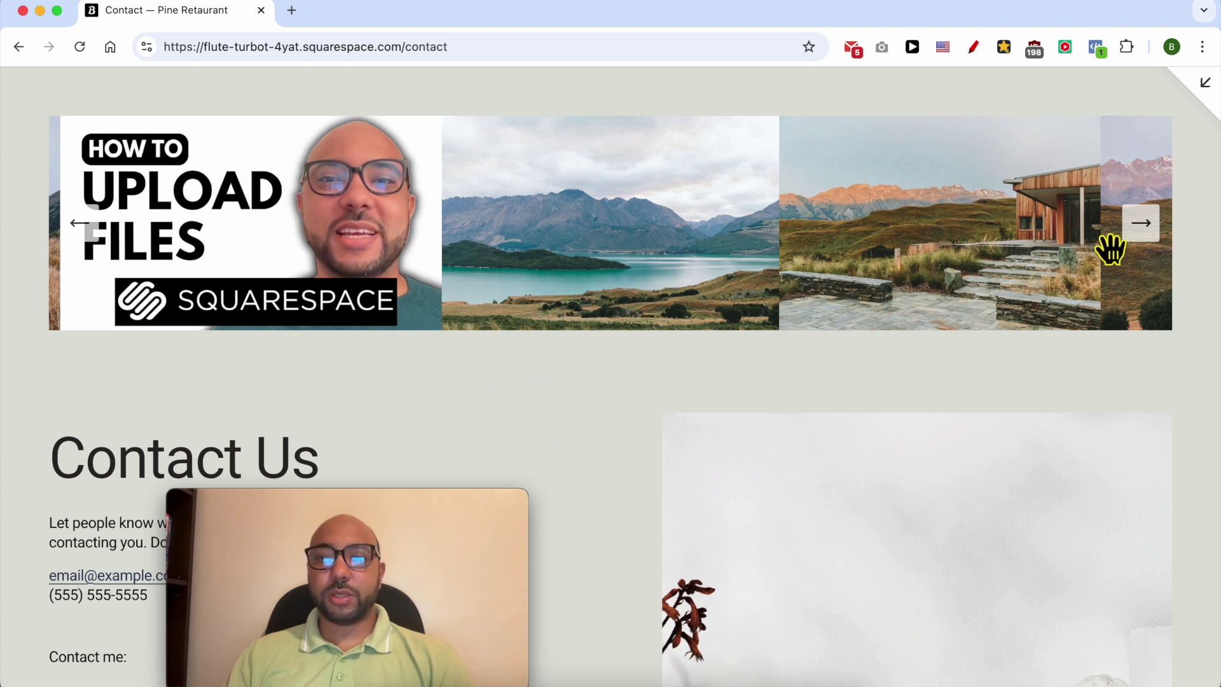
click(1141, 234)
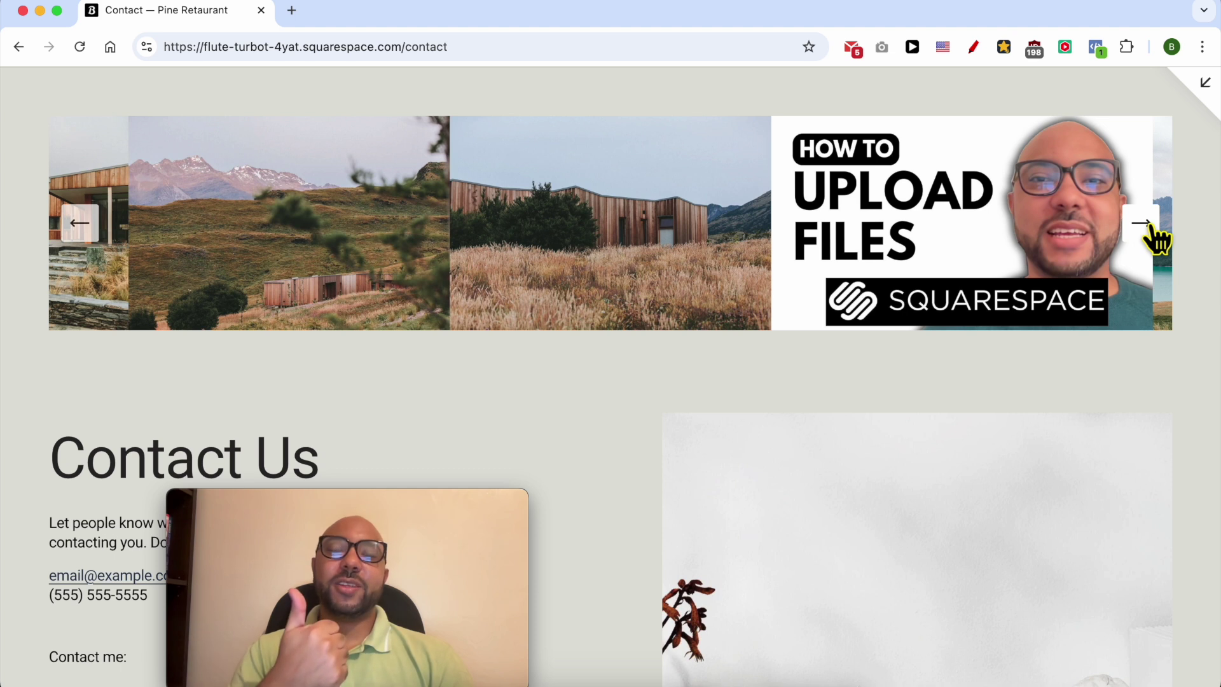